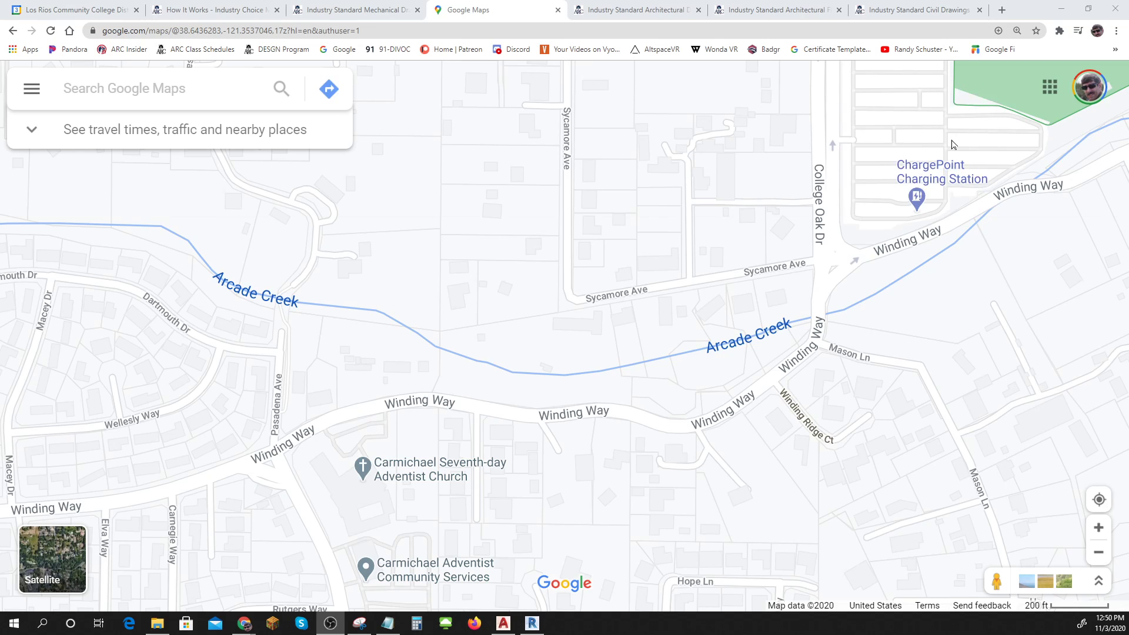
{"action": "key", "text": "ctrl"}
{"action": "key", "text": "ctrl"}
{"action": "key", "text": "ctrl"}
{"action": "key", "text": "ctrl"}
{"action": "key", "text": "ctrl"}
{"action": "key", "text": "ctrl"}
- Switch to Snipping Tool and capture the whole Google Maps area, including the 200 ft scale bar
{"action": "left_click", "coordinate": [359, 623]}
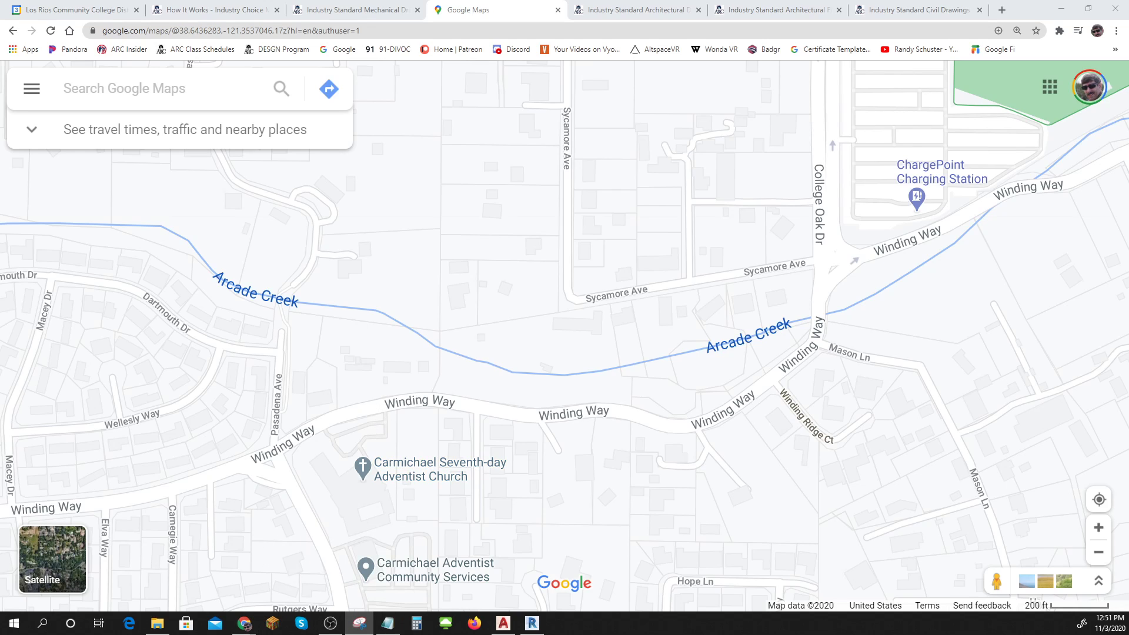
{"action": "left_click", "coordinate": [101, 167]}
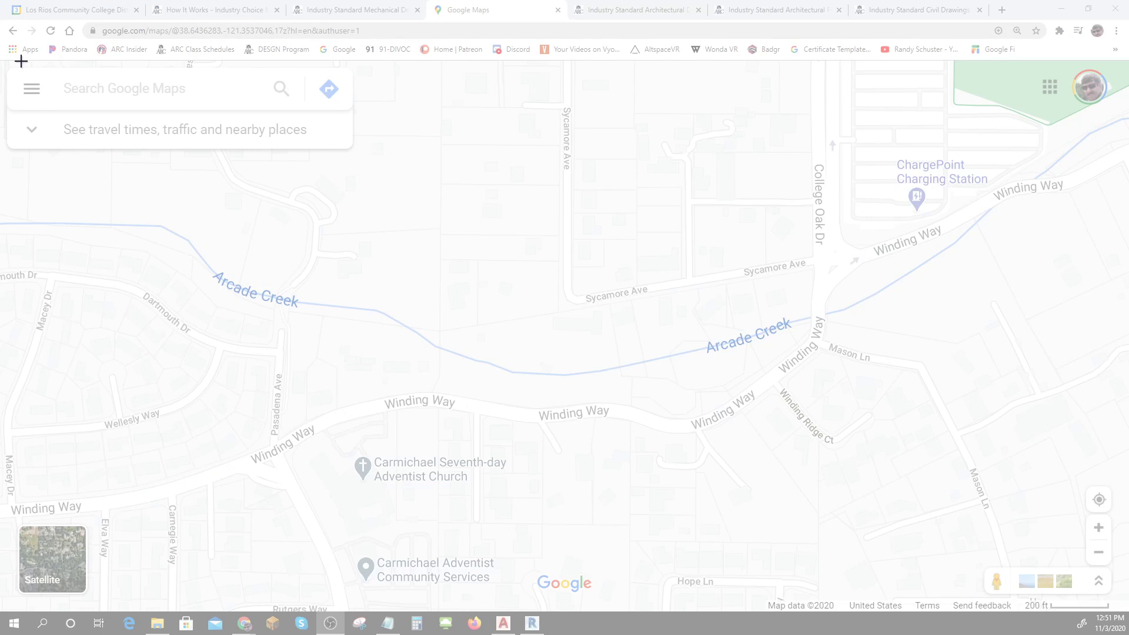
{"action": "left_click_drag", "start_coordinate": [21, 61], "coordinate": [1122, 613]}
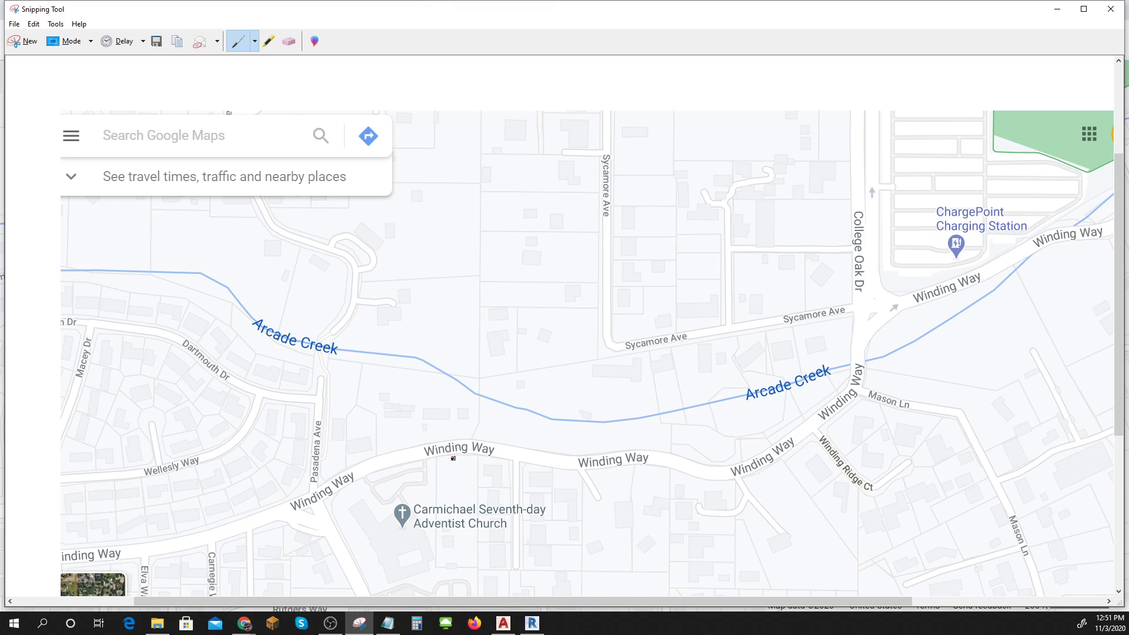
{"action": "left_click", "coordinate": [1056, 9]}
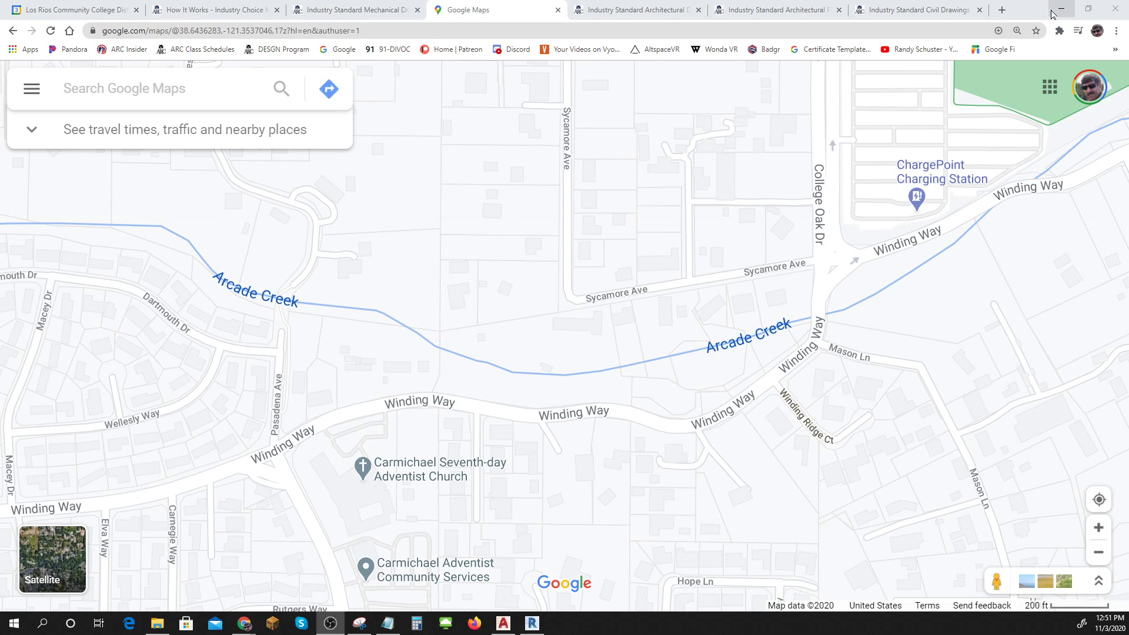
- Switch to AutoCAD and start a new blank drawing
{"action": "left_click", "coordinate": [1061, 9]}
{"action": "left_click", "coordinate": [504, 618]}
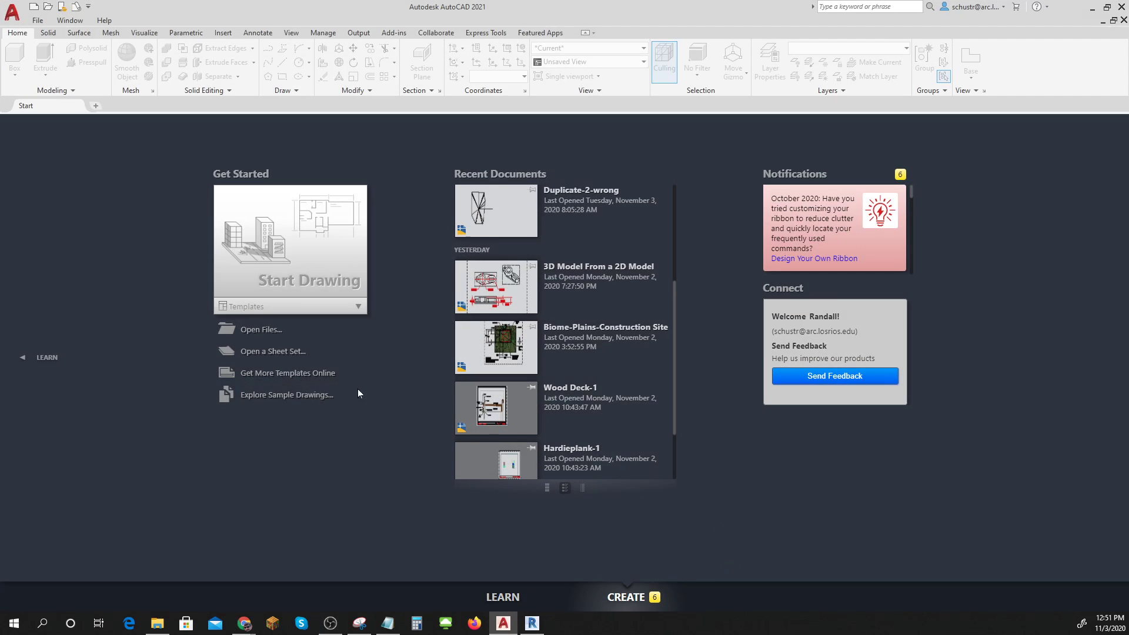
{"action": "left_click", "coordinate": [329, 248]}
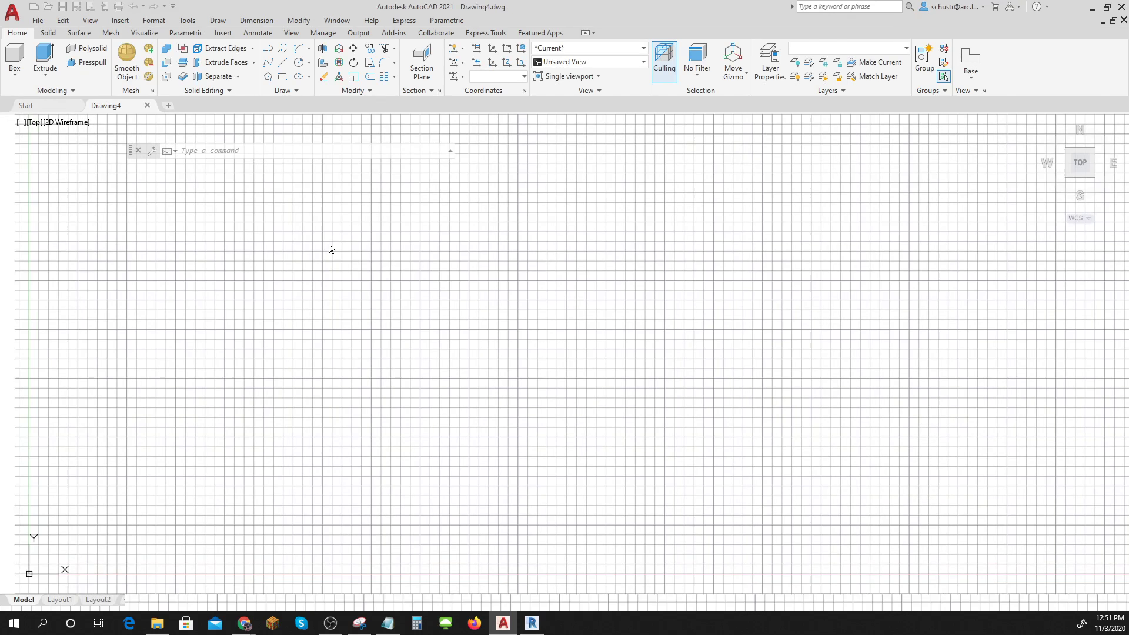
- Set the drawing's insertion scale units to Feet
{"action": "type", "text": "un"}
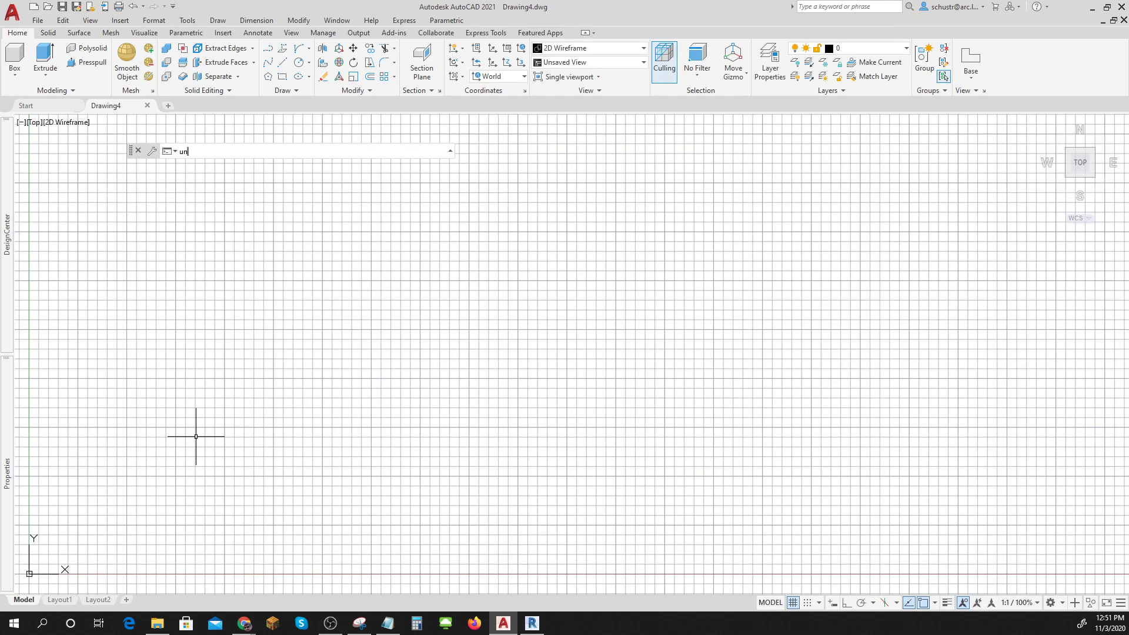
{"action": "key", "text": "Return"}
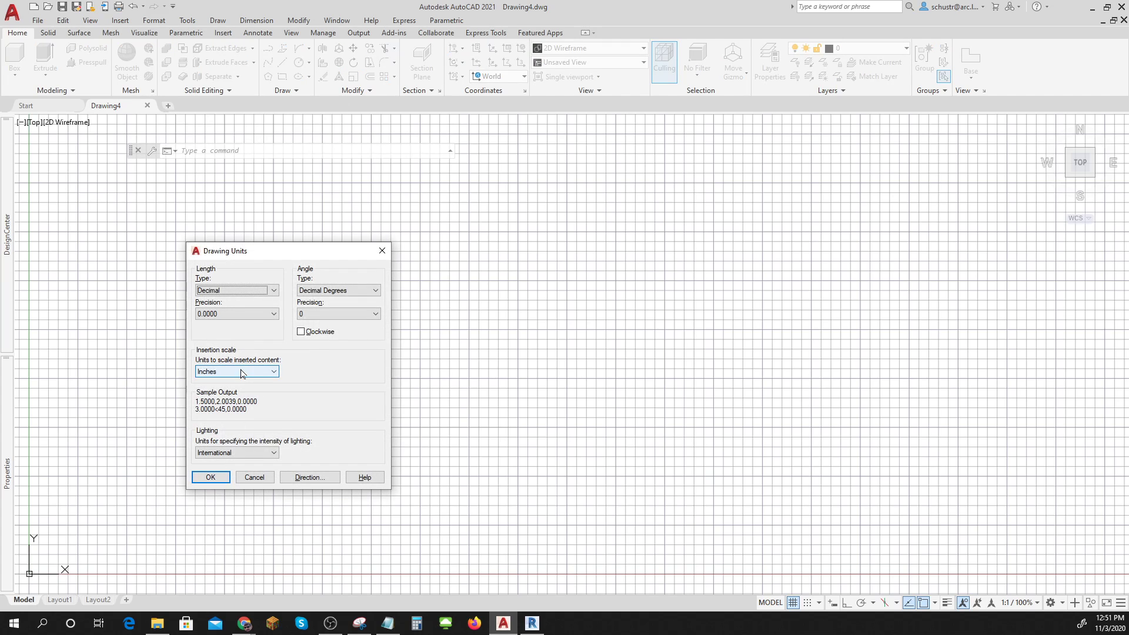
{"action": "left_click", "coordinate": [235, 372]}
{"action": "left_click", "coordinate": [230, 398]}
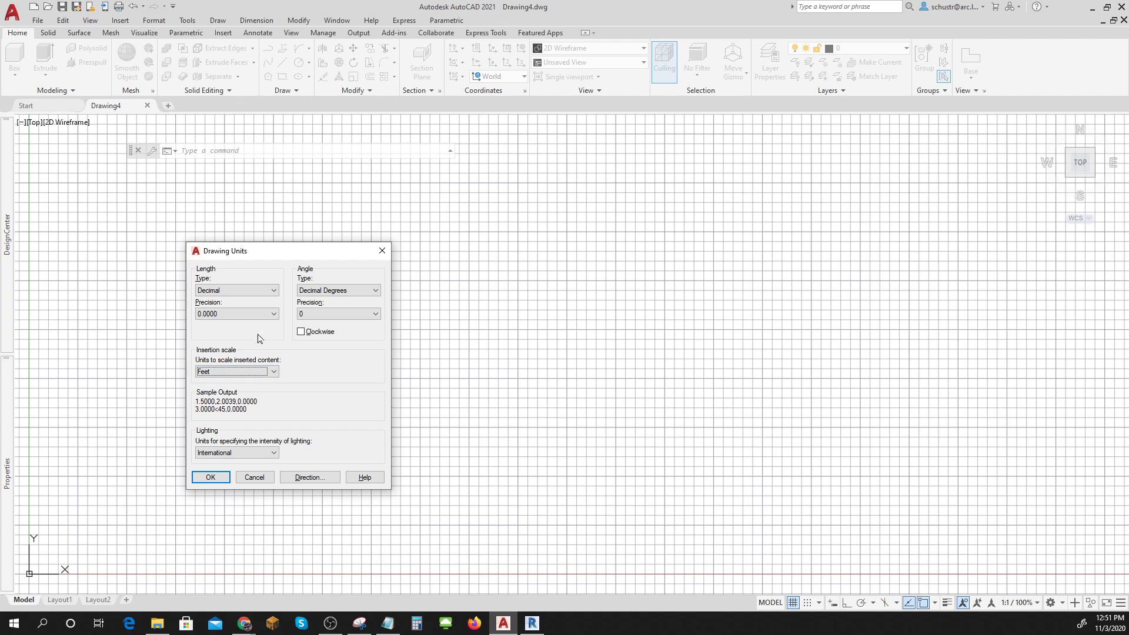
{"action": "left_click", "coordinate": [211, 477]}
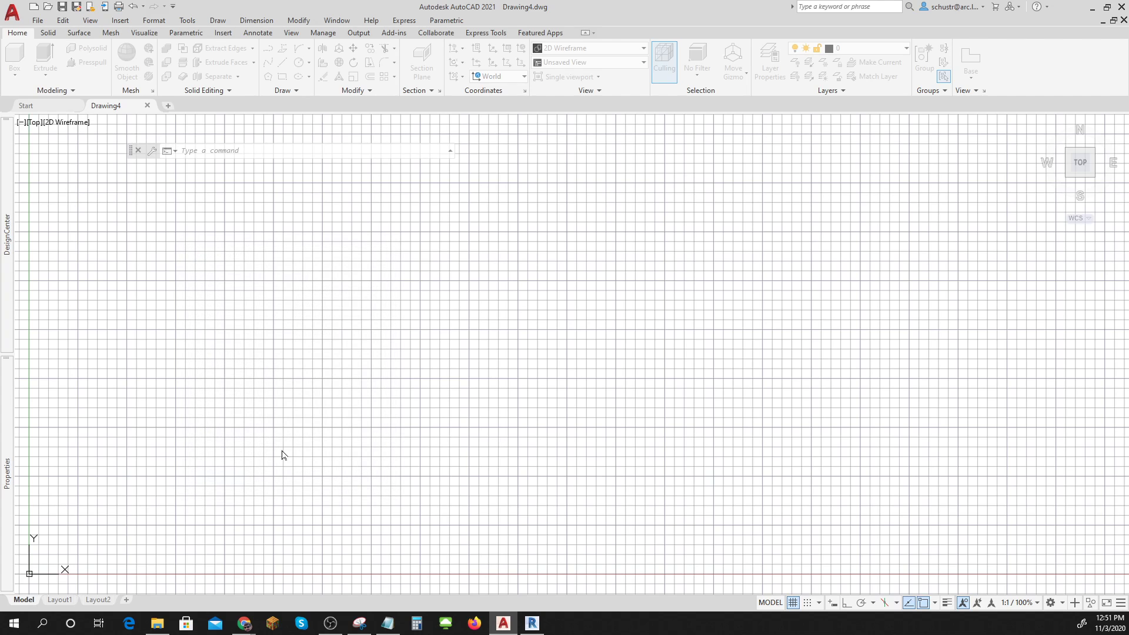
- Turn the grid off and paste the captured map image near the drawing origin
{"action": "scroll", "coordinate": [453, 457], "scroll_direction": "down", "scroll_amount": 5}
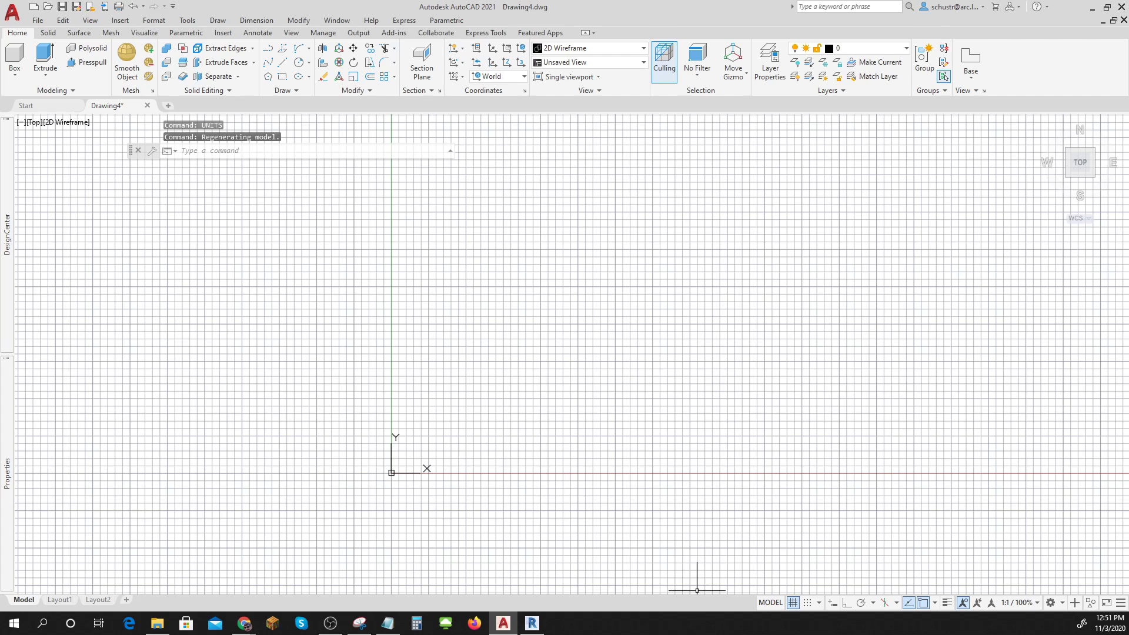
{"action": "left_click", "coordinate": [793, 603]}
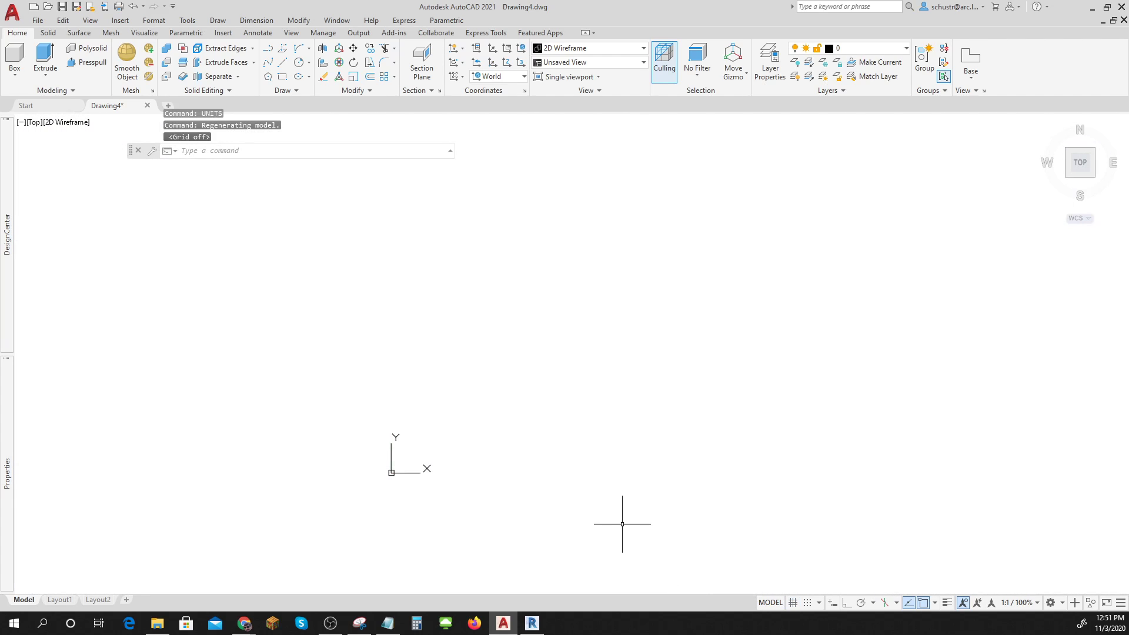
{"action": "key", "text": "ctrl+v"}
{"action": "left_click", "coordinate": [386, 541]}
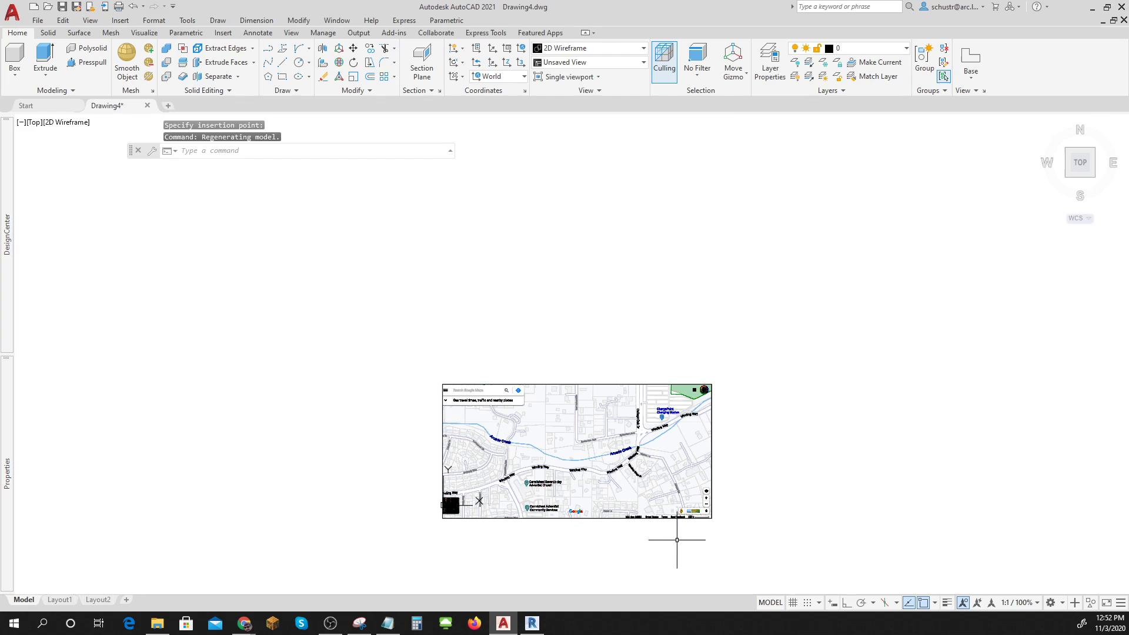
- With Ortho on, draw a horizontal reference line 200 long just below the map's 200 ft scale bar
{"action": "scroll", "coordinate": [703, 526], "scroll_direction": "up", "scroll_amount": 8}
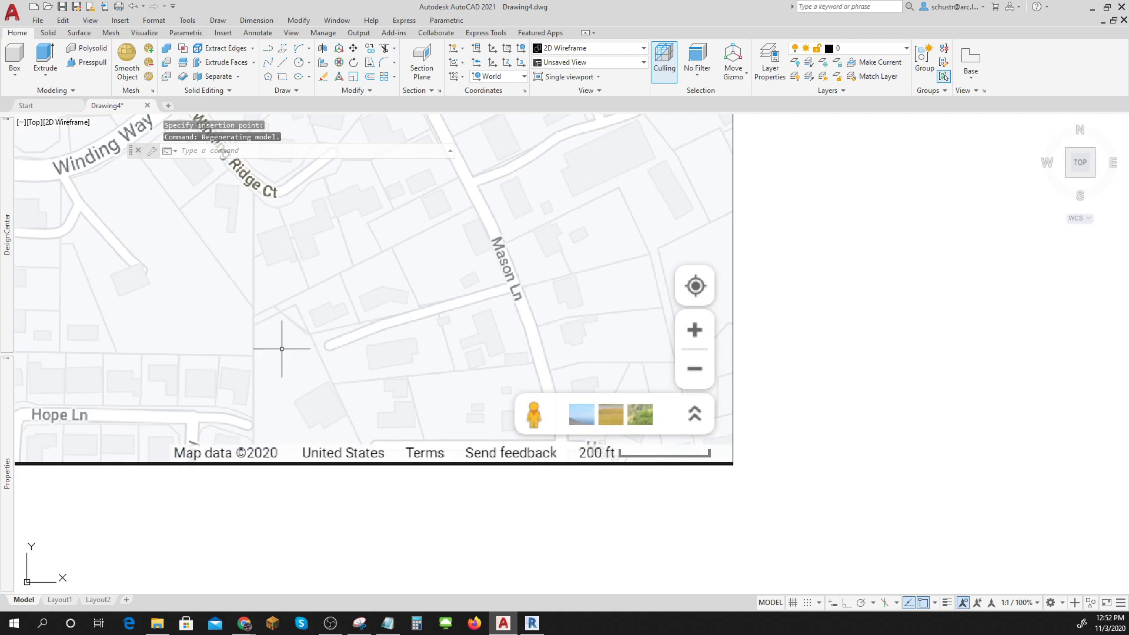
{"action": "left_click", "coordinate": [470, 538]}
{"action": "left_click", "coordinate": [759, 528]}
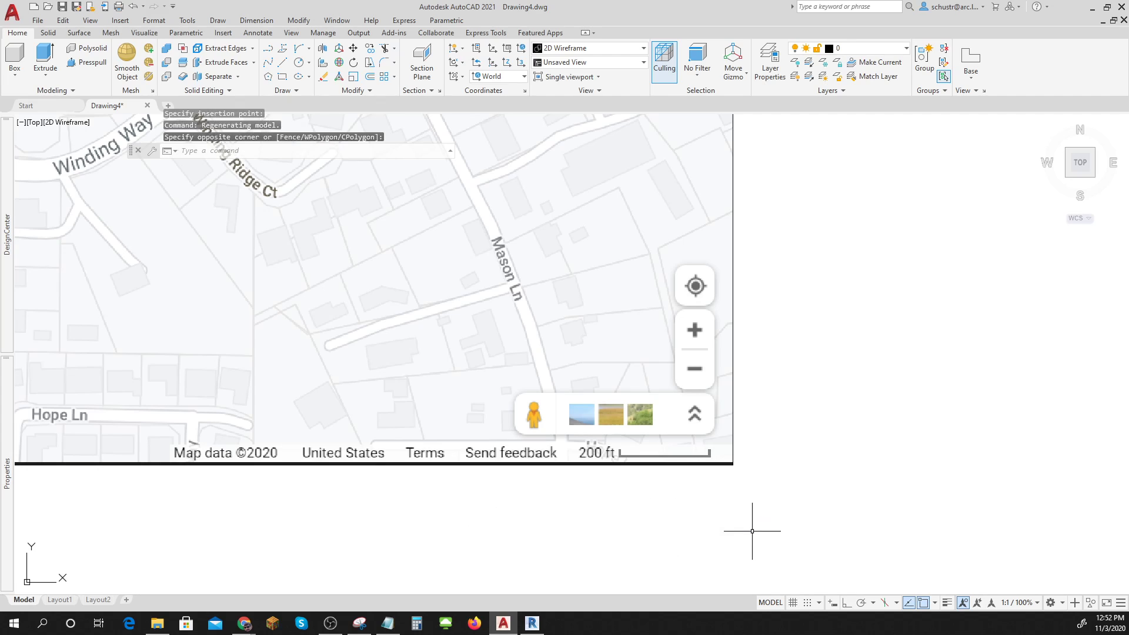
{"action": "left_click", "coordinate": [283, 65]}
{"action": "left_click", "coordinate": [497, 552]}
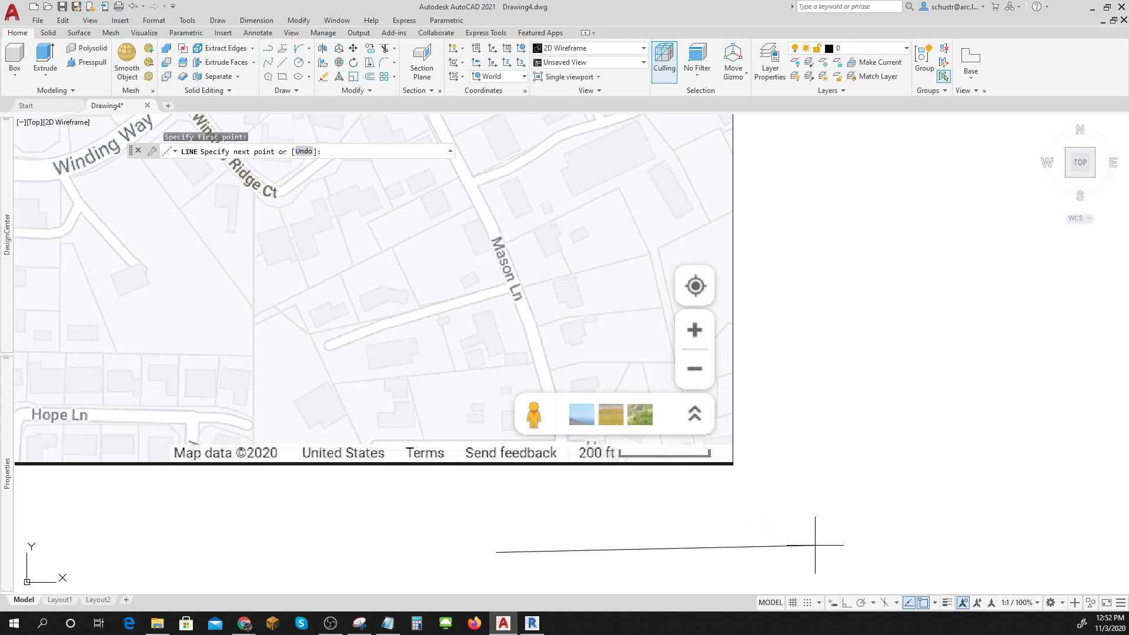
{"action": "left_click", "coordinate": [847, 603]}
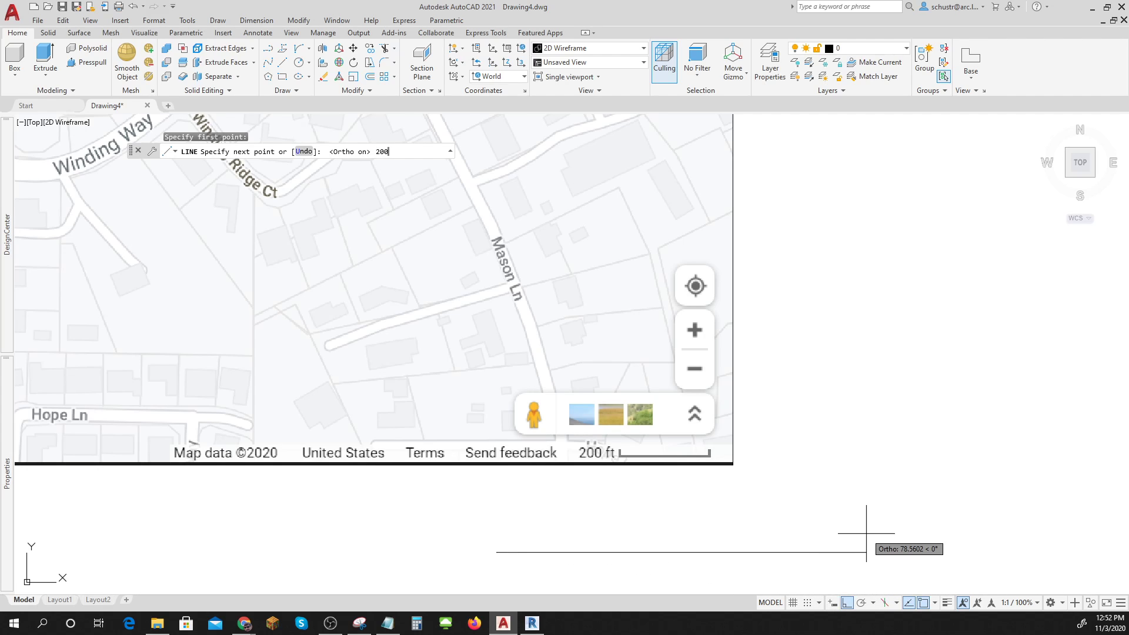
{"action": "type", "text": "200"}
{"action": "key", "text": "Return"}
{"action": "key", "text": "Return"}
- Start Align on the map image, matching the left end of its scale bar to the reference line's left endpoint
{"action": "scroll", "coordinate": [823, 558], "scroll_direction": "down", "scroll_amount": 4}
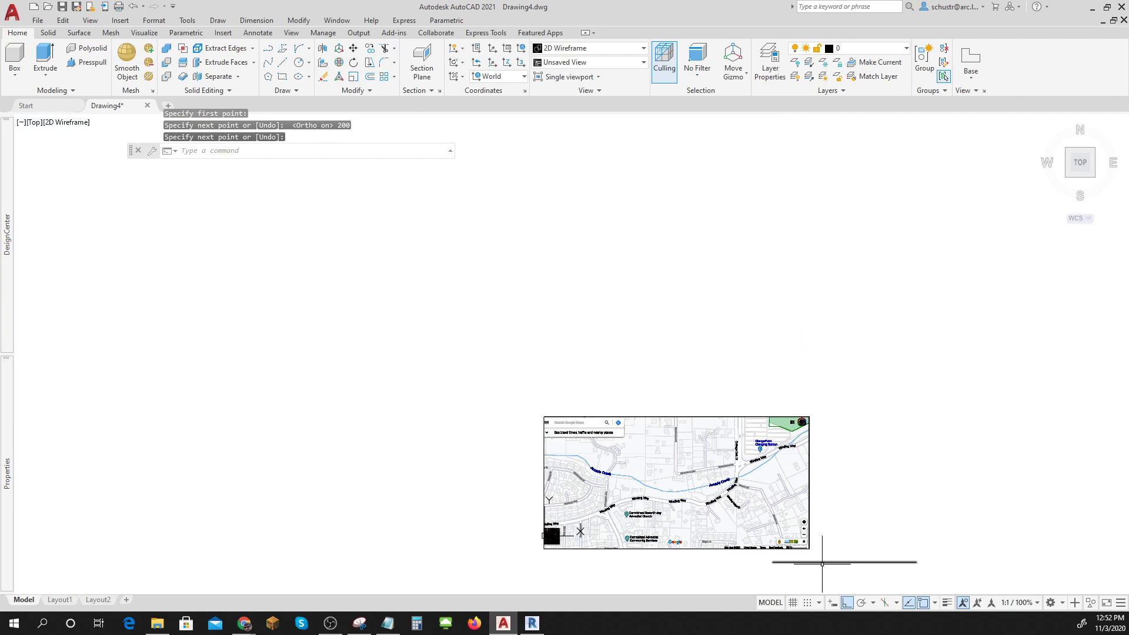
{"action": "scroll", "coordinate": [822, 563], "scroll_direction": "up", "scroll_amount": 5}
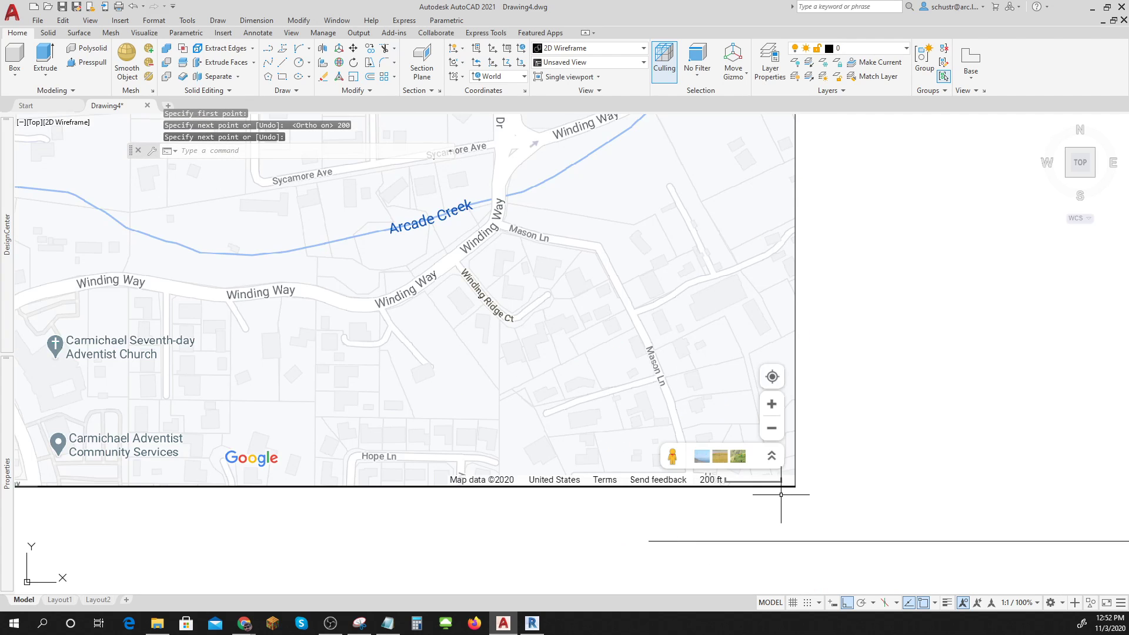
{"action": "middle_click_drag", "start_coordinate": [781, 494], "coordinate": [652, 461]}
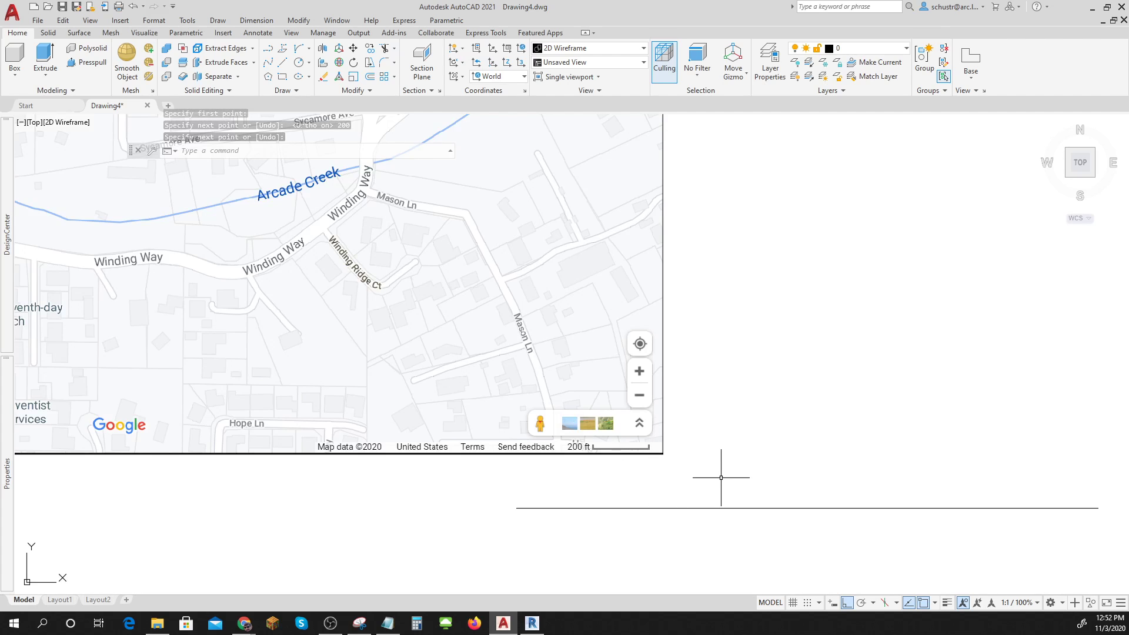
{"action": "type", "text": "ali"}
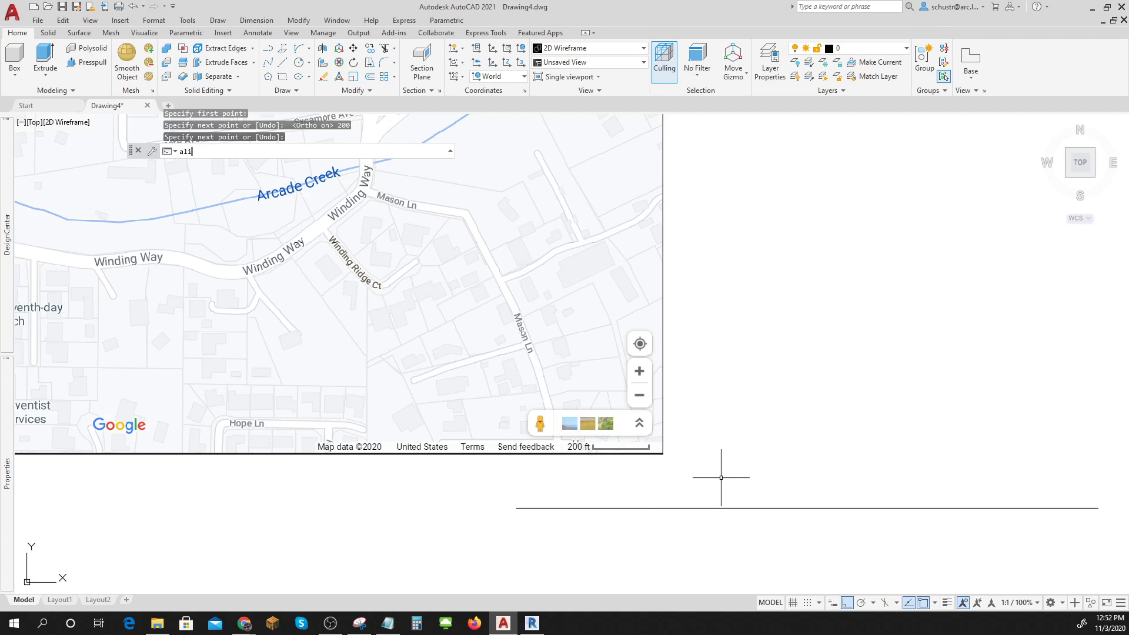
{"action": "type", "text": "gn"}
{"action": "key", "text": "Return"}
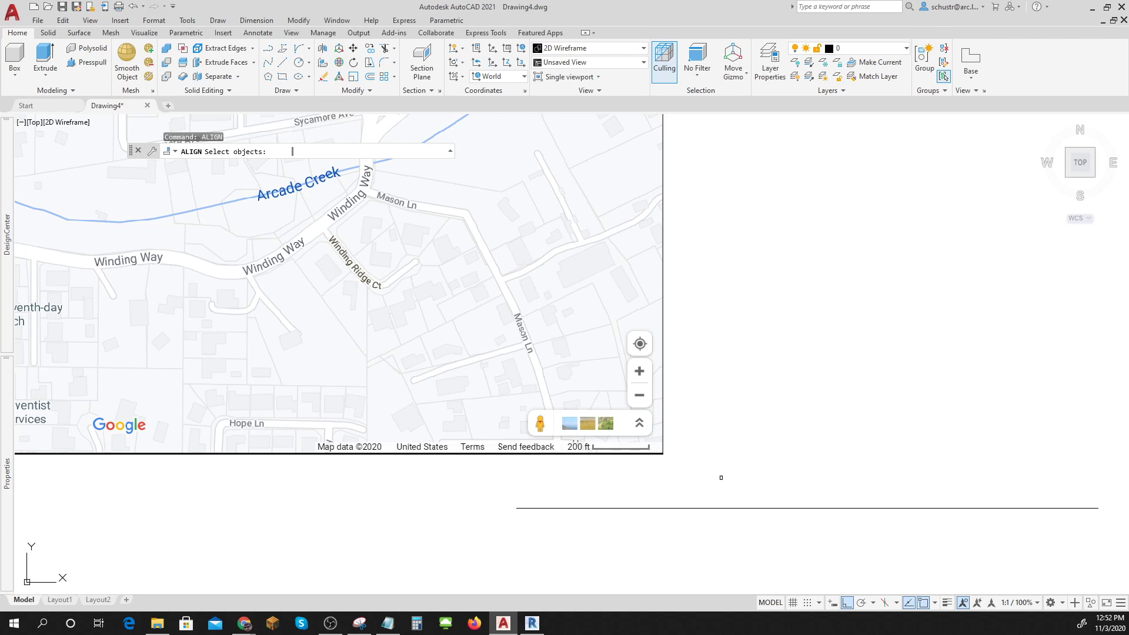
{"action": "left_click", "coordinate": [684, 489]}
{"action": "left_click", "coordinate": [642, 429]}
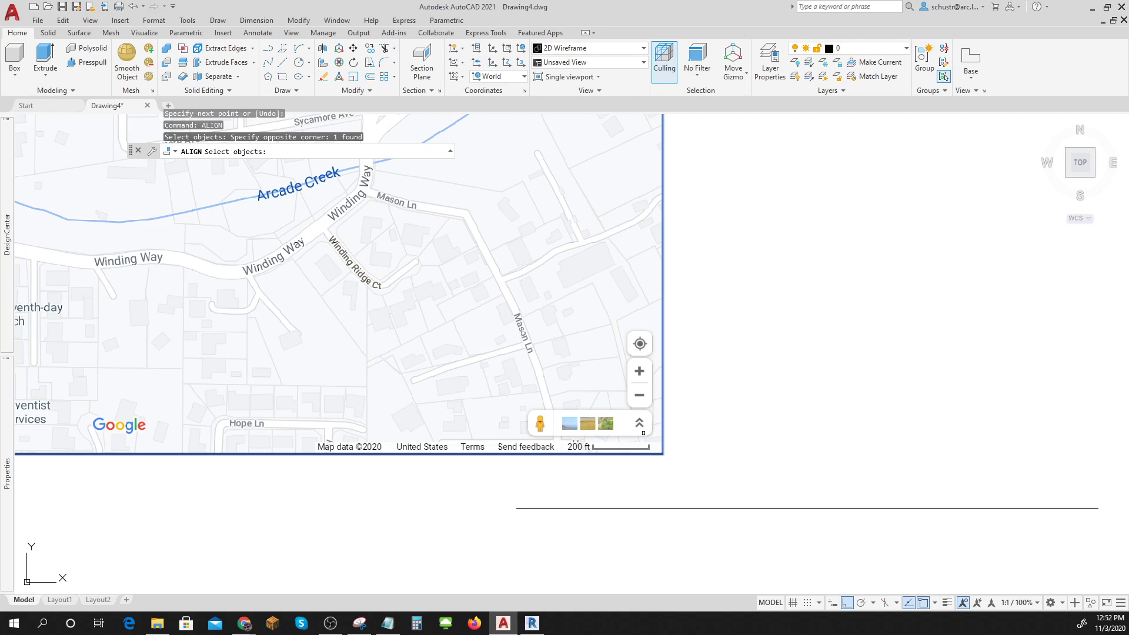
{"action": "key", "text": "Return"}
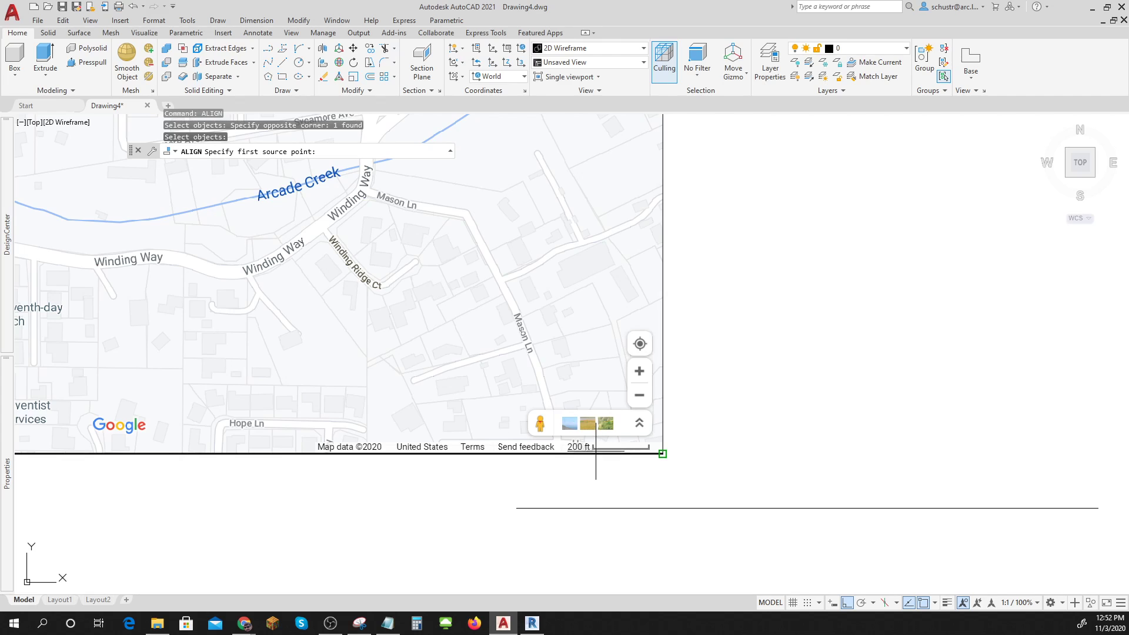
{"action": "left_click", "coordinate": [924, 603]}
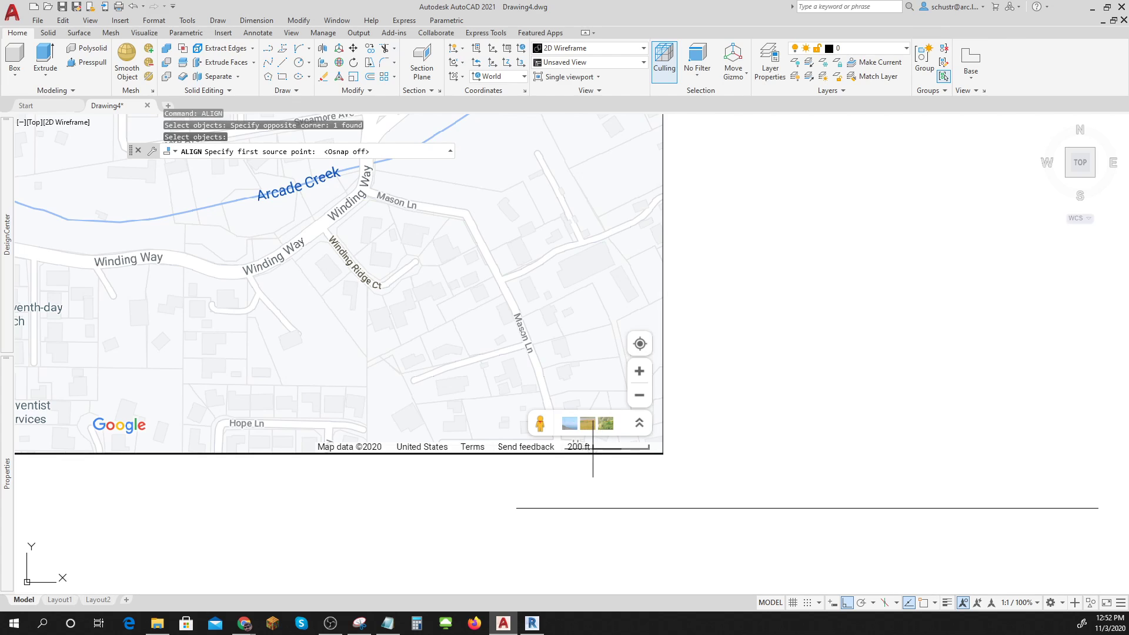
{"action": "left_click", "coordinate": [592, 448]}
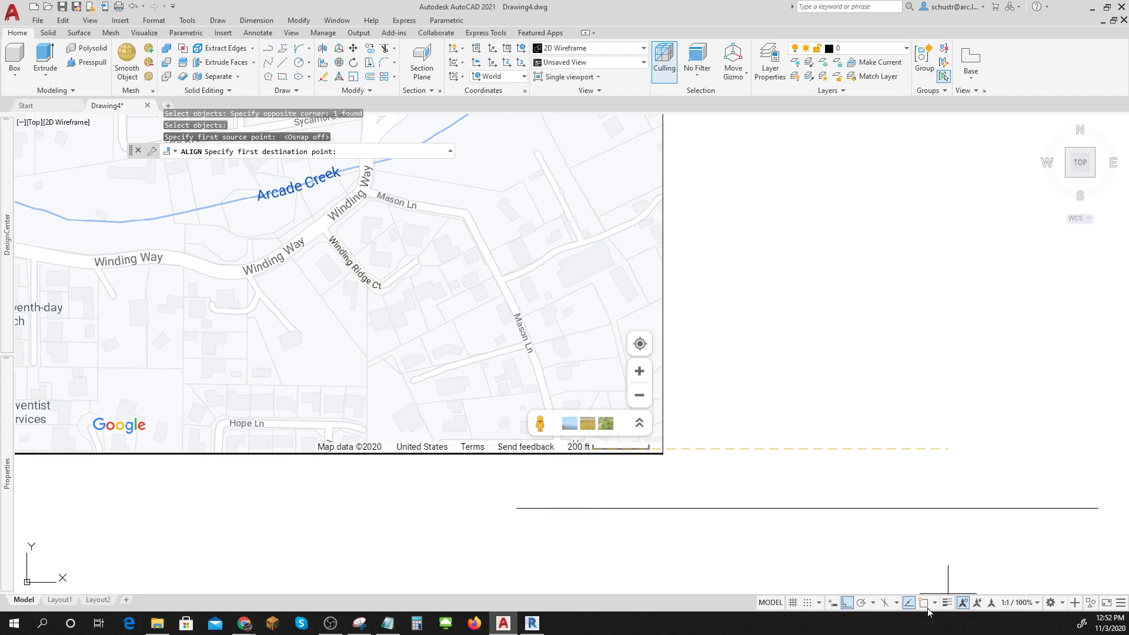
{"action": "left_click", "coordinate": [523, 512]}
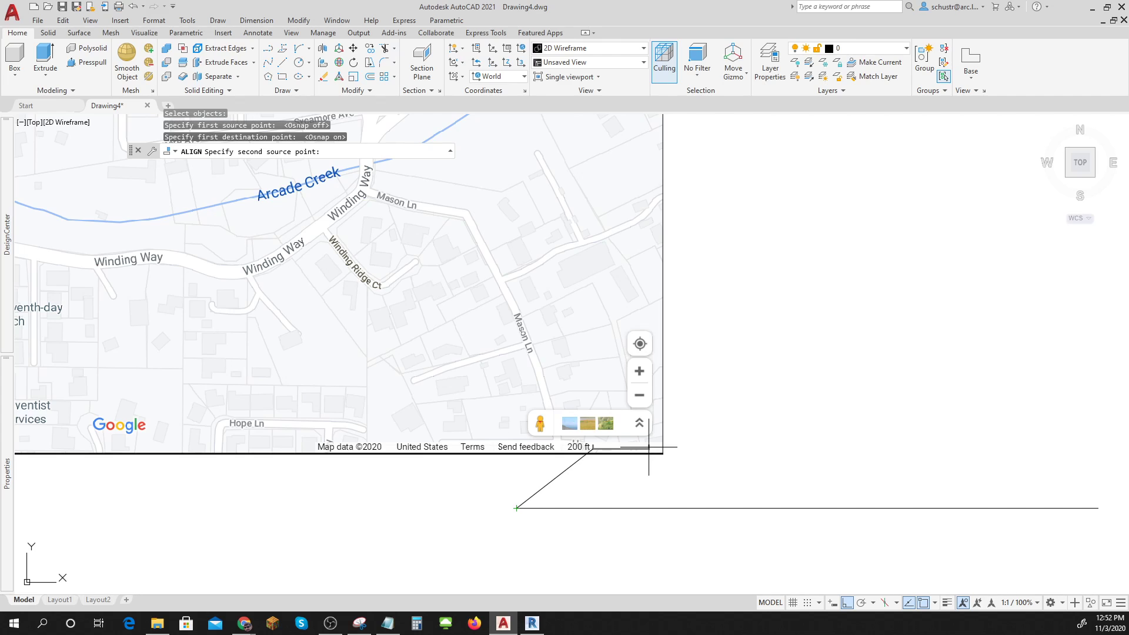
- Match the scale bar's right end to the reference line's right endpoint and finish Align with scaling to the alignment points
{"action": "left_click", "coordinate": [922, 602]}
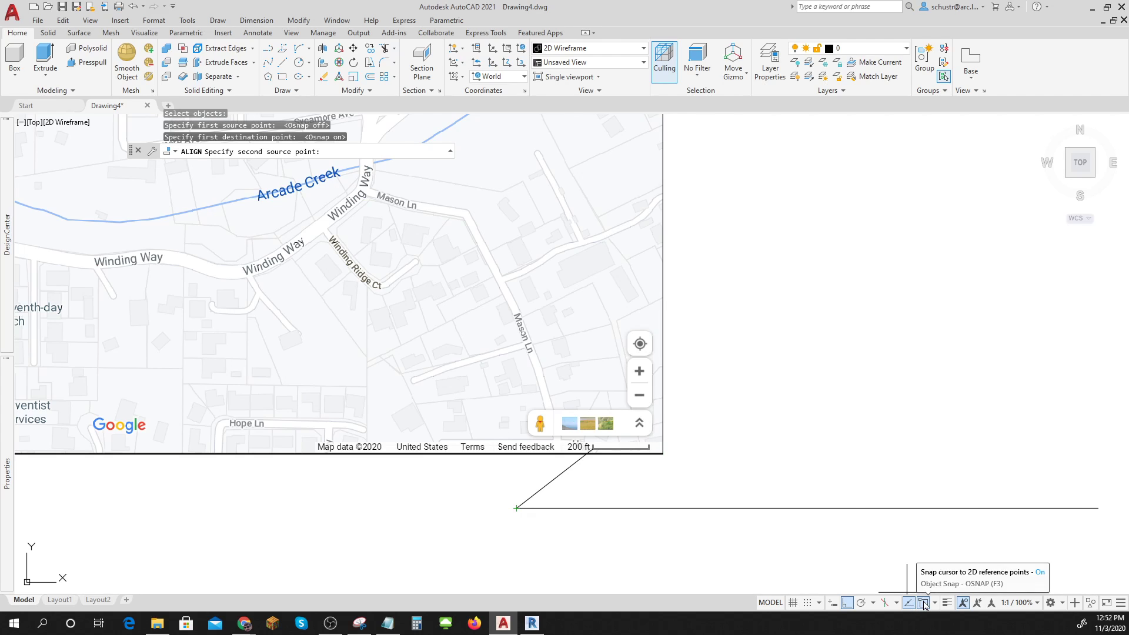
{"action": "left_click", "coordinate": [649, 448]}
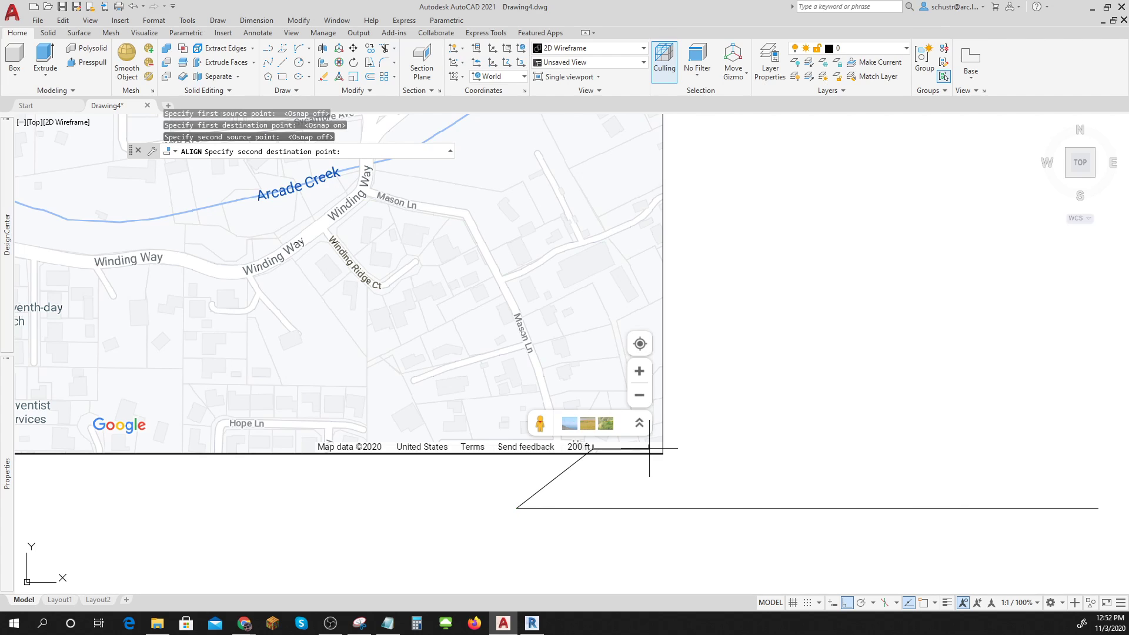
{"action": "left_click", "coordinate": [923, 603]}
{"action": "left_click", "coordinate": [1098, 508]}
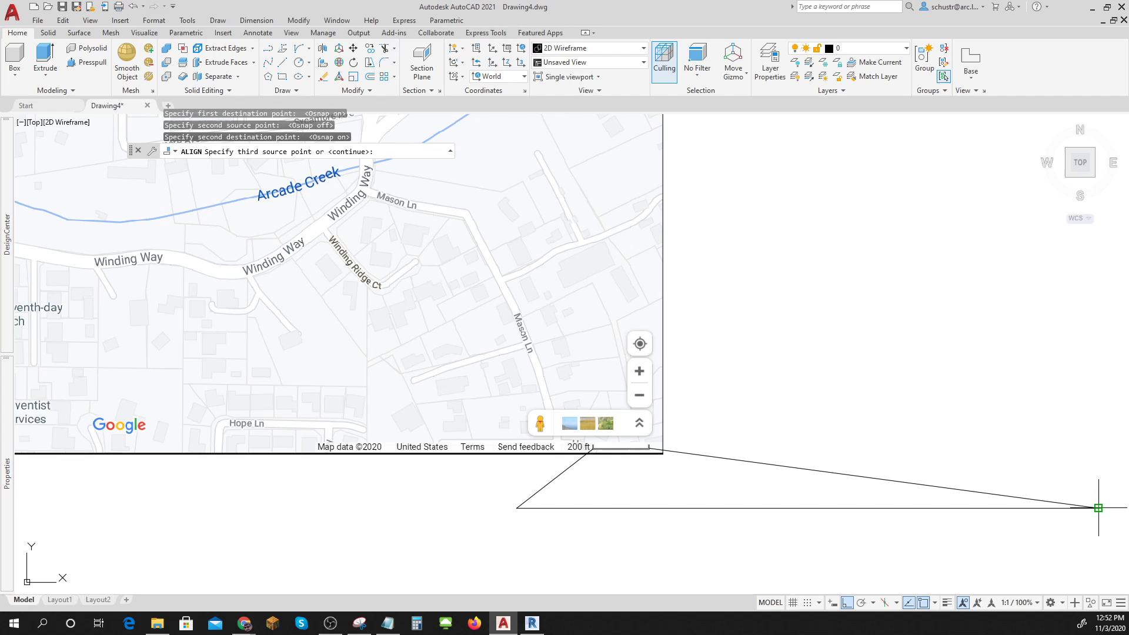
{"action": "key", "text": "Return"}
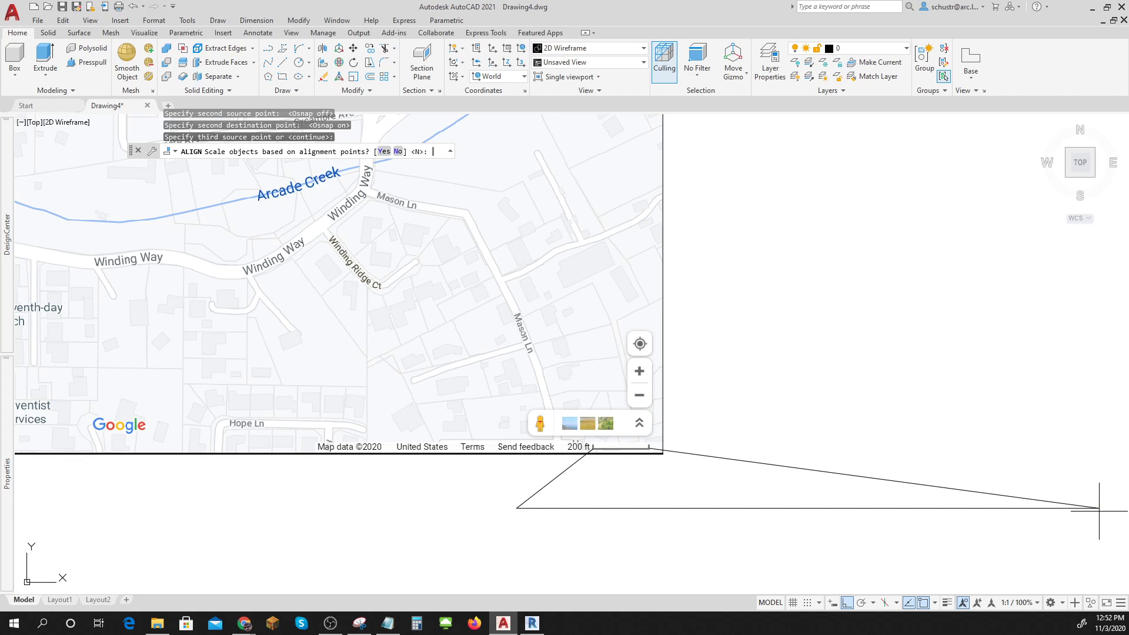
{"action": "type", "text": "y"}
{"action": "key", "text": "Return"}
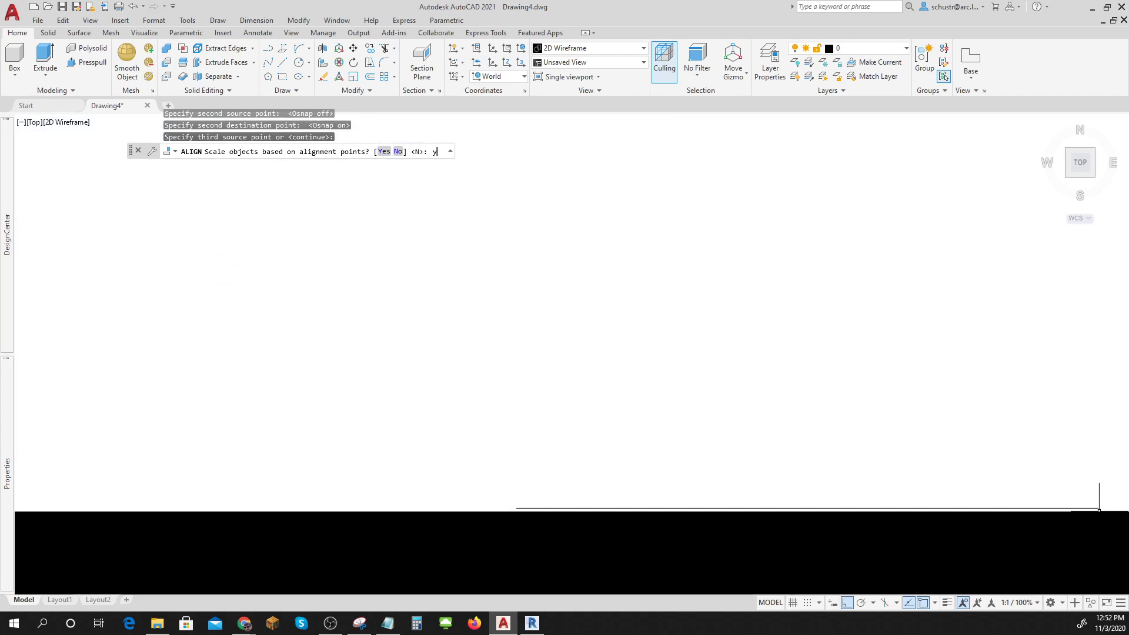
- Draw a tall narrow rectangle over the lot beside Carmichael Seventh-day Adventist Church, just below Winding Way
{"action": "scroll", "coordinate": [952, 504], "scroll_direction": "down", "scroll_amount": 10}
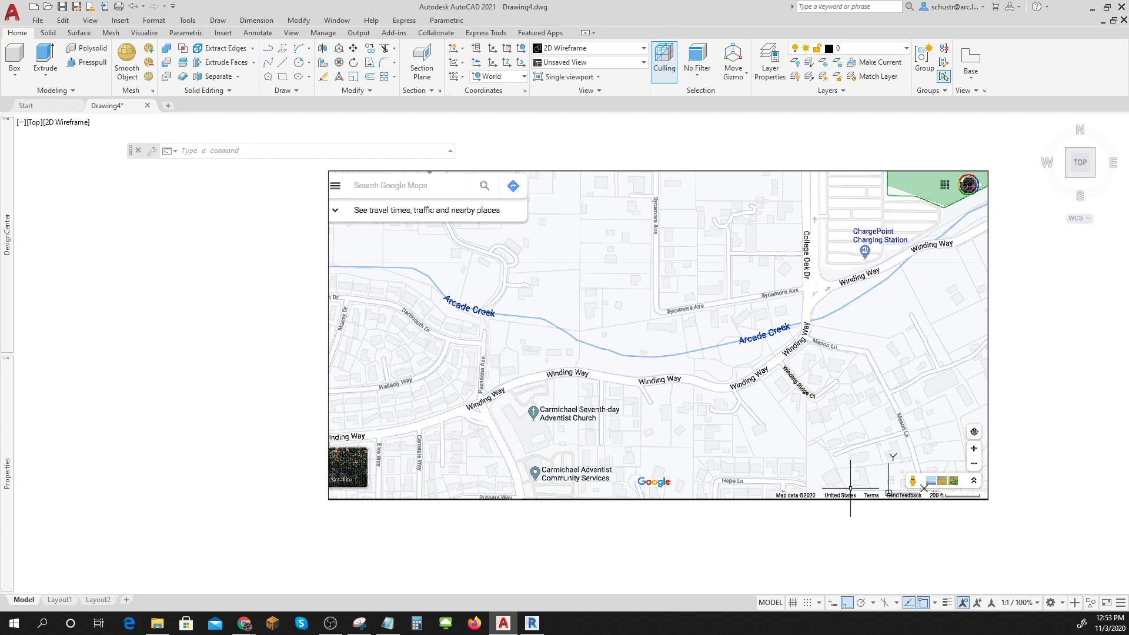
{"action": "left_click", "coordinate": [282, 77]}
{"action": "left_click", "coordinate": [579, 444]}
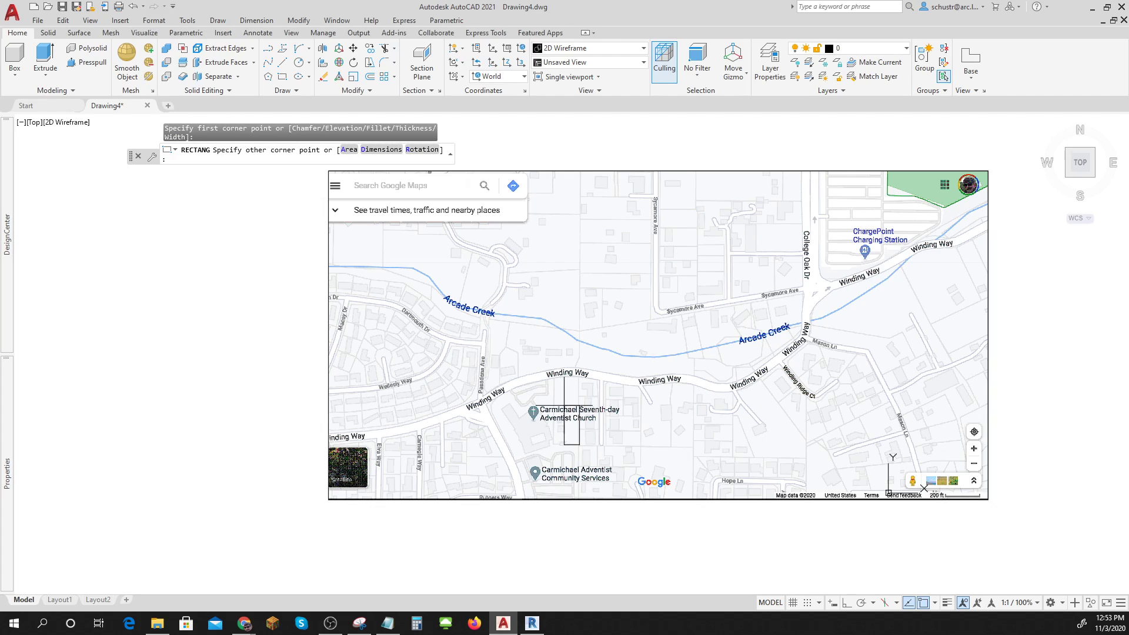
{"action": "left_click", "coordinate": [554, 377]}
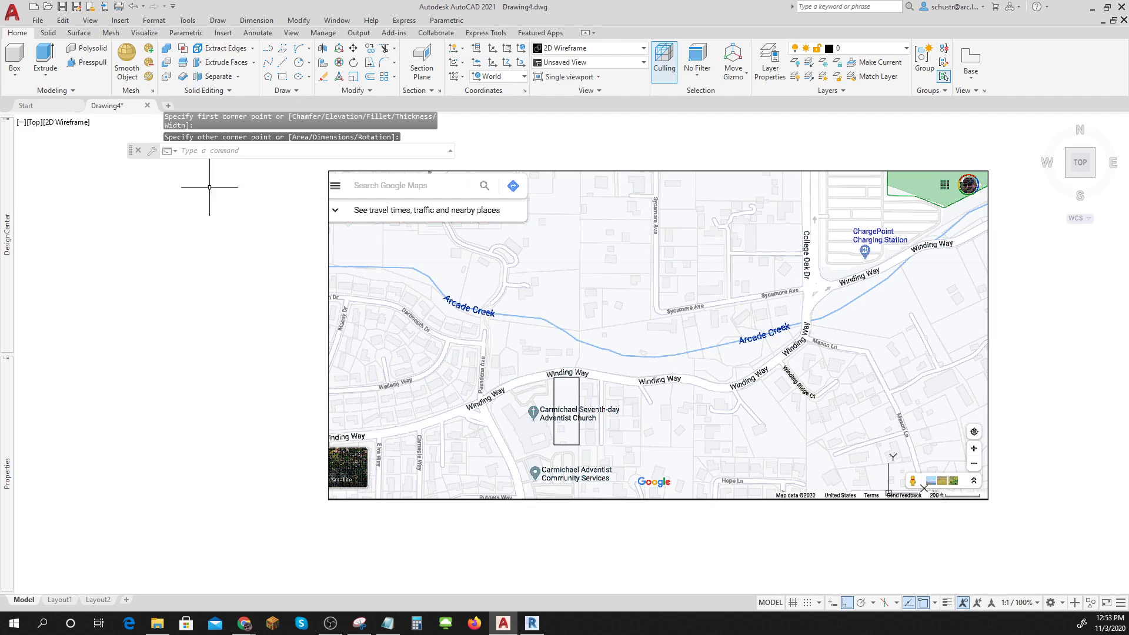
- Hatch the inside of the tall narrow rectangle beside Carmichael Seventh-day Adventist Church with the ANSI31 pattern
{"action": "left_click", "coordinate": [306, 91]}
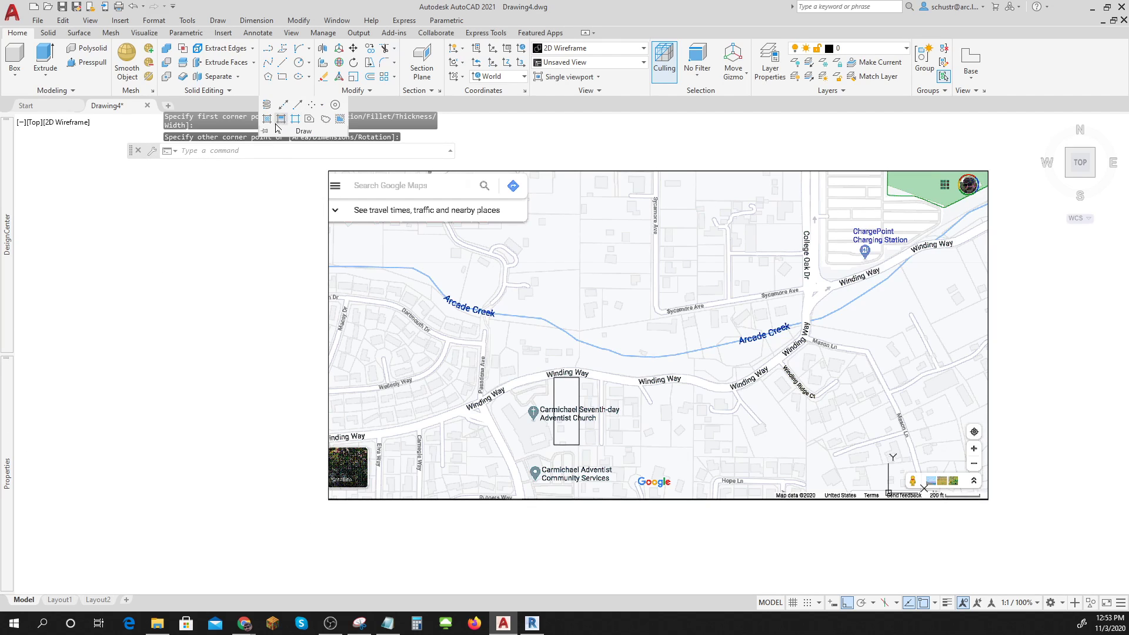
{"action": "left_click", "coordinate": [266, 119]}
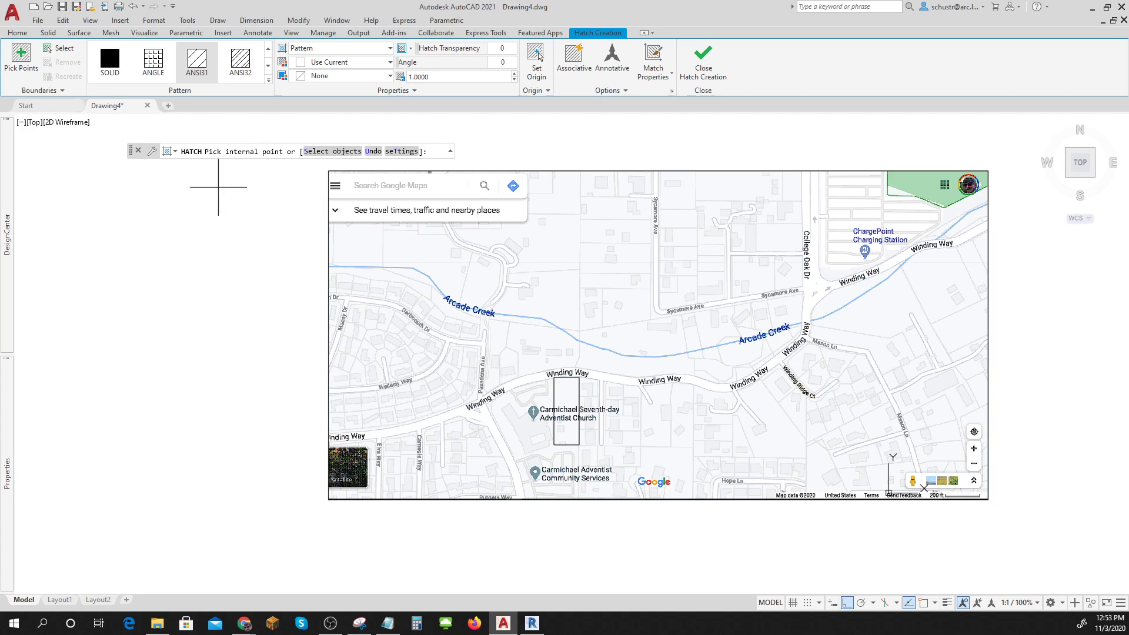
{"action": "left_click", "coordinate": [565, 410]}
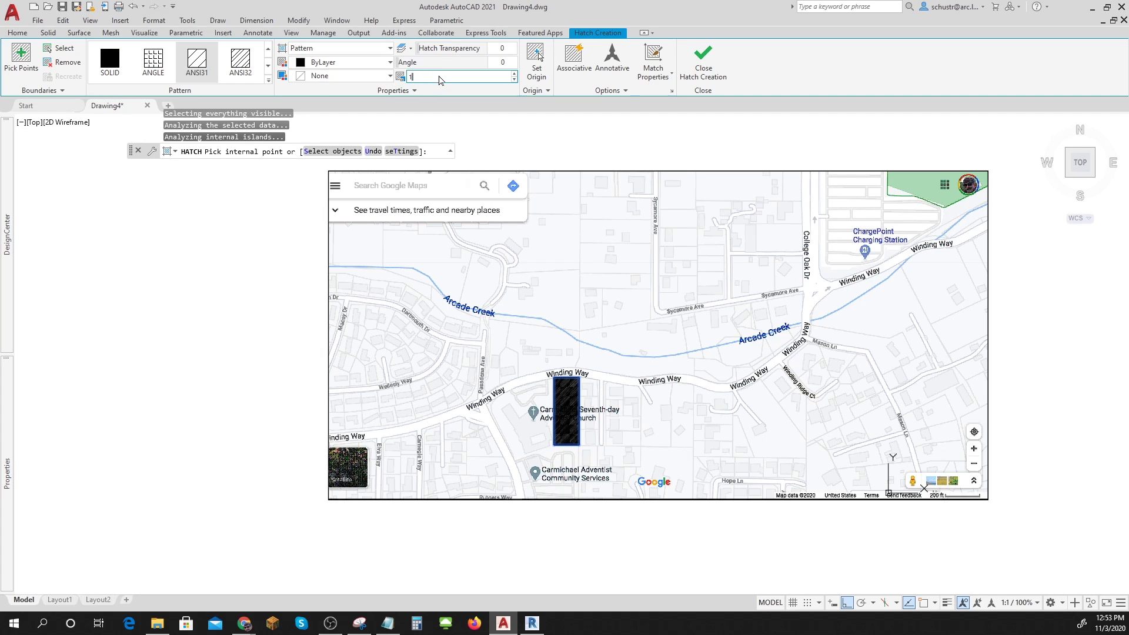
- Set the rectangle's hatch pattern scale to 200 and finish the hatch
{"action": "left_click", "coordinate": [440, 80]}
{"action": "type", "text": "10"}
{"action": "key", "text": "Return"}
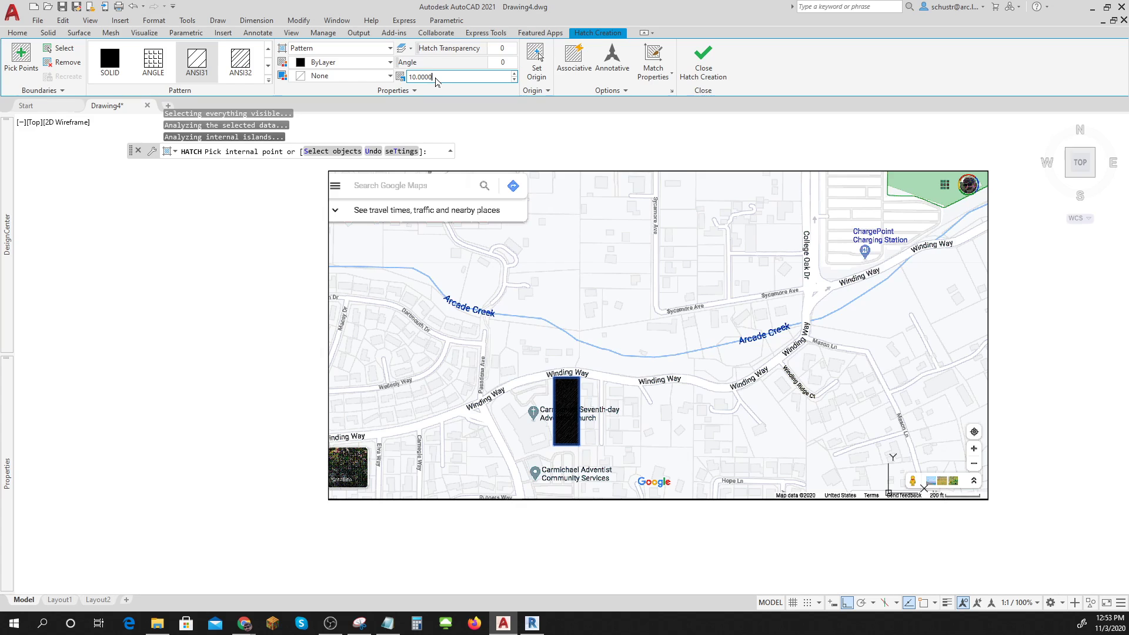
{"action": "key", "text": "Return"}
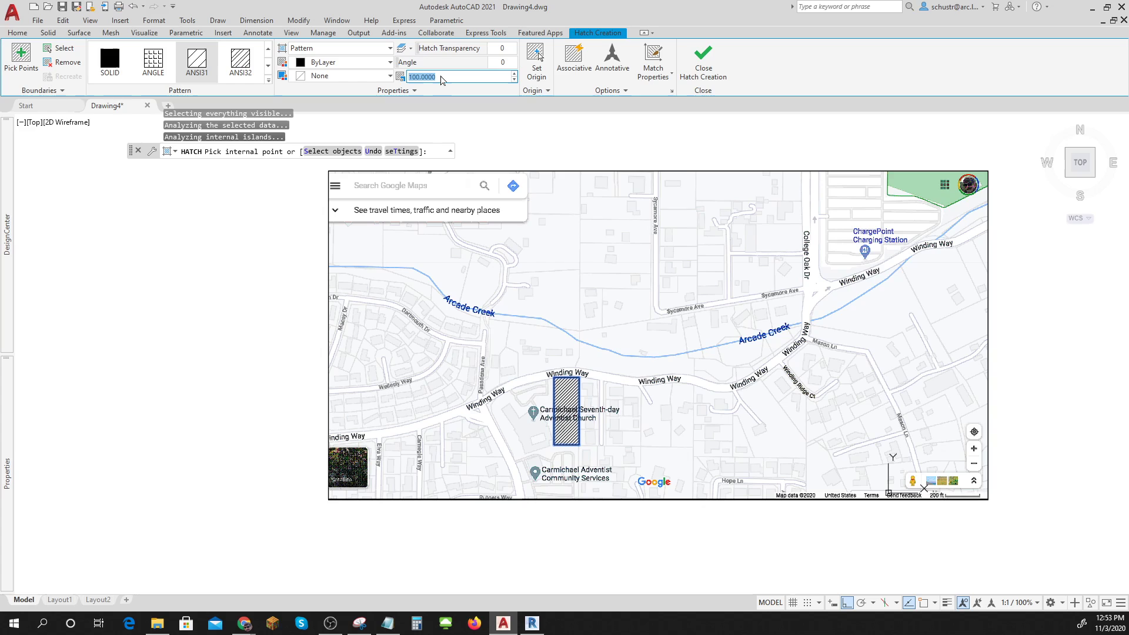
{"action": "key", "text": "Return"}
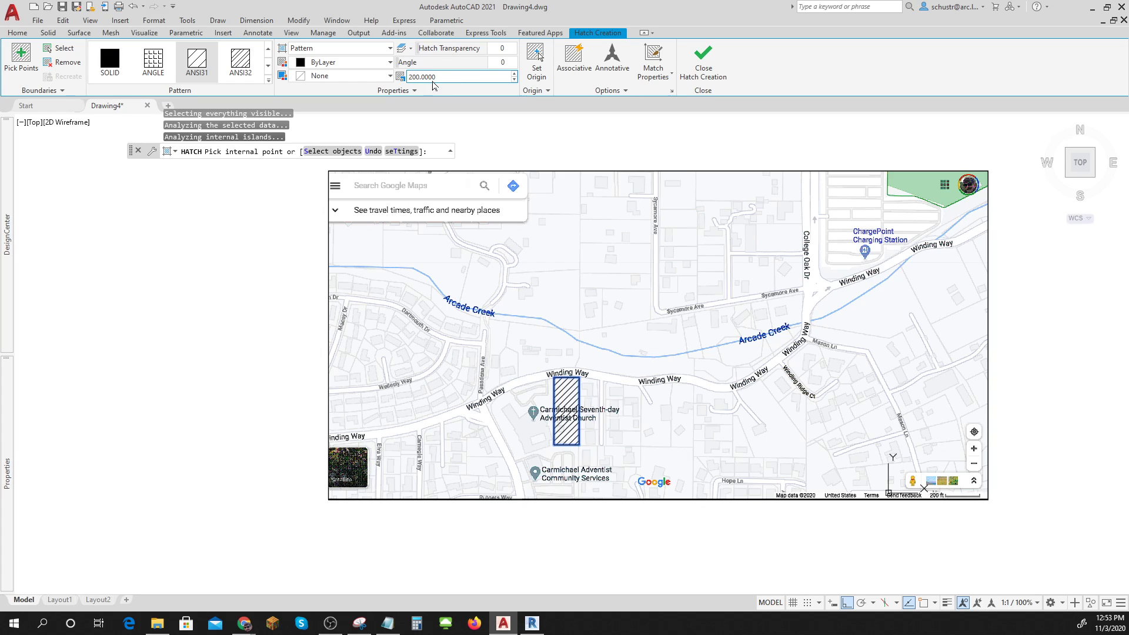
{"action": "left_click", "coordinate": [262, 375]}
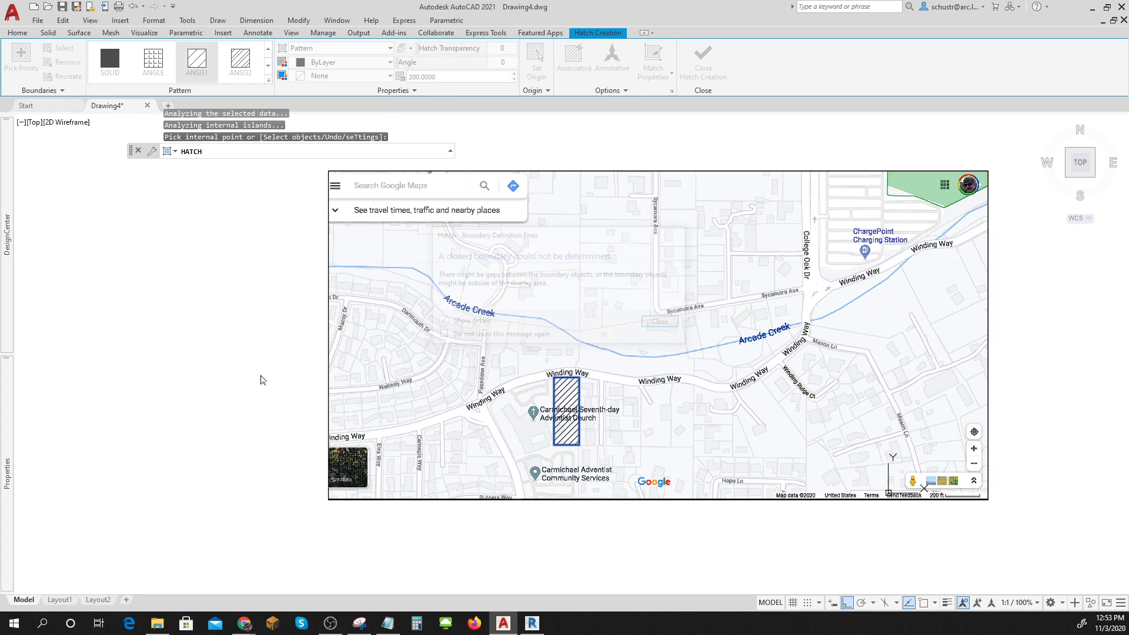
{"action": "key", "text": "Escape"}
{"action": "key", "text": "Escape"}
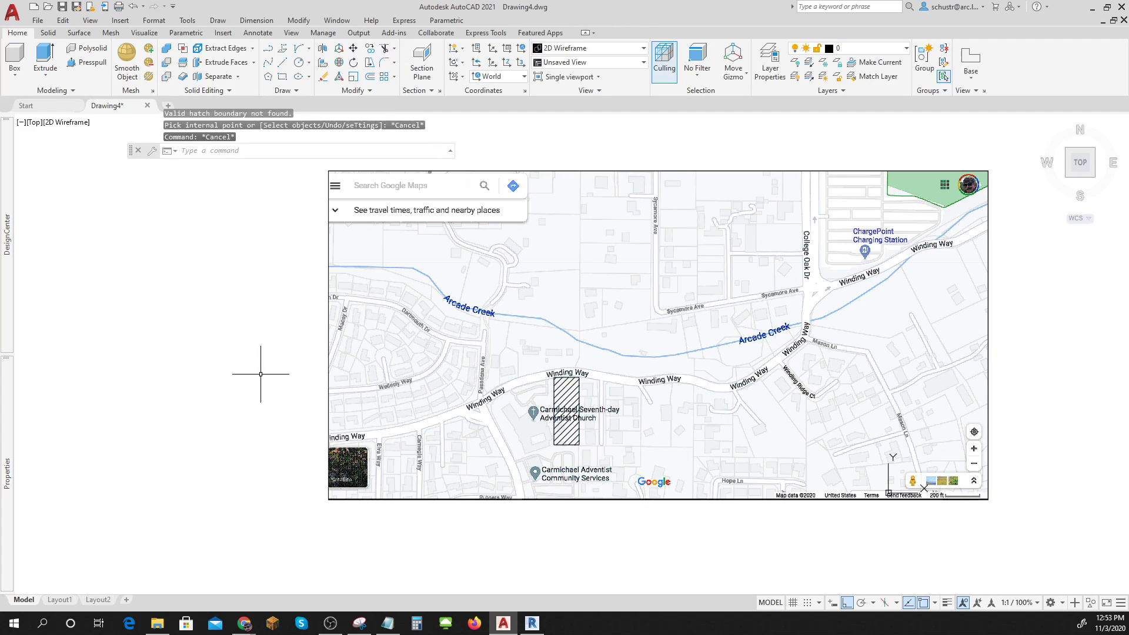
- With Ortho off, start a polyline at the map's west edge and trace Winding Way to just east of the hatched rectangle
{"action": "left_click", "coordinate": [268, 50]}
{"action": "left_click", "coordinate": [334, 441]}
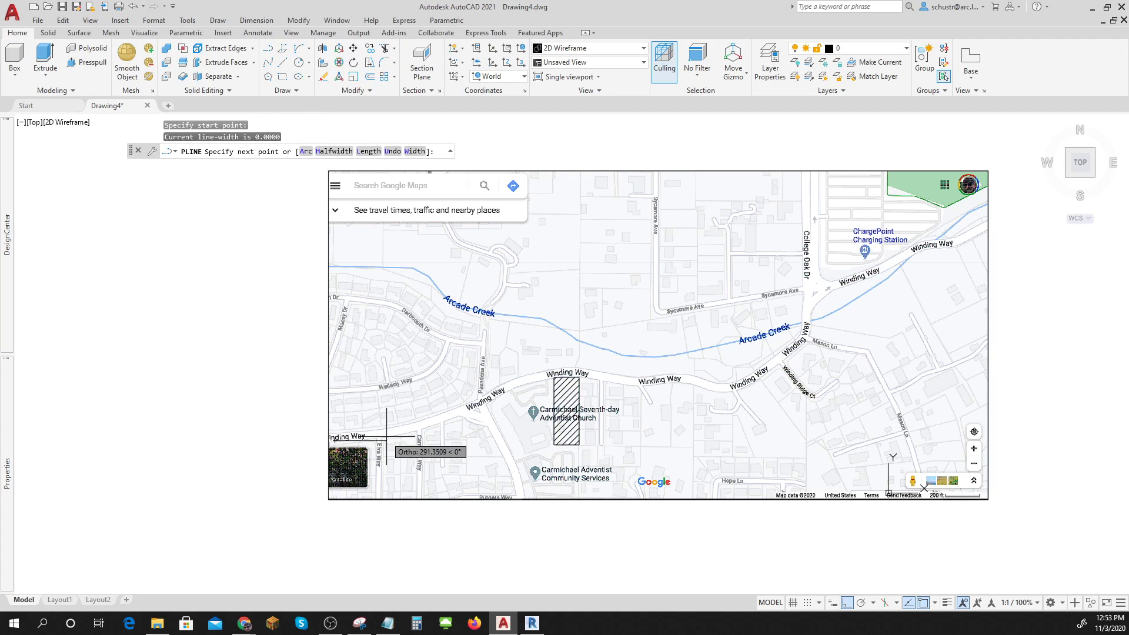
{"action": "left_click", "coordinate": [848, 603]}
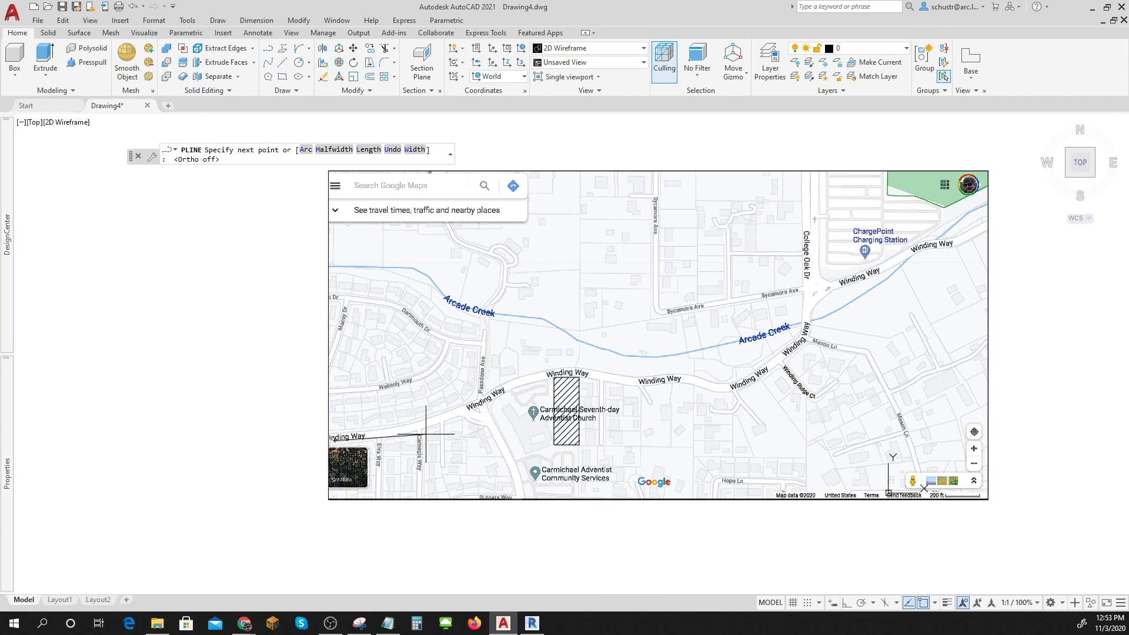
{"action": "left_click", "coordinate": [403, 430]}
{"action": "left_click", "coordinate": [498, 394]}
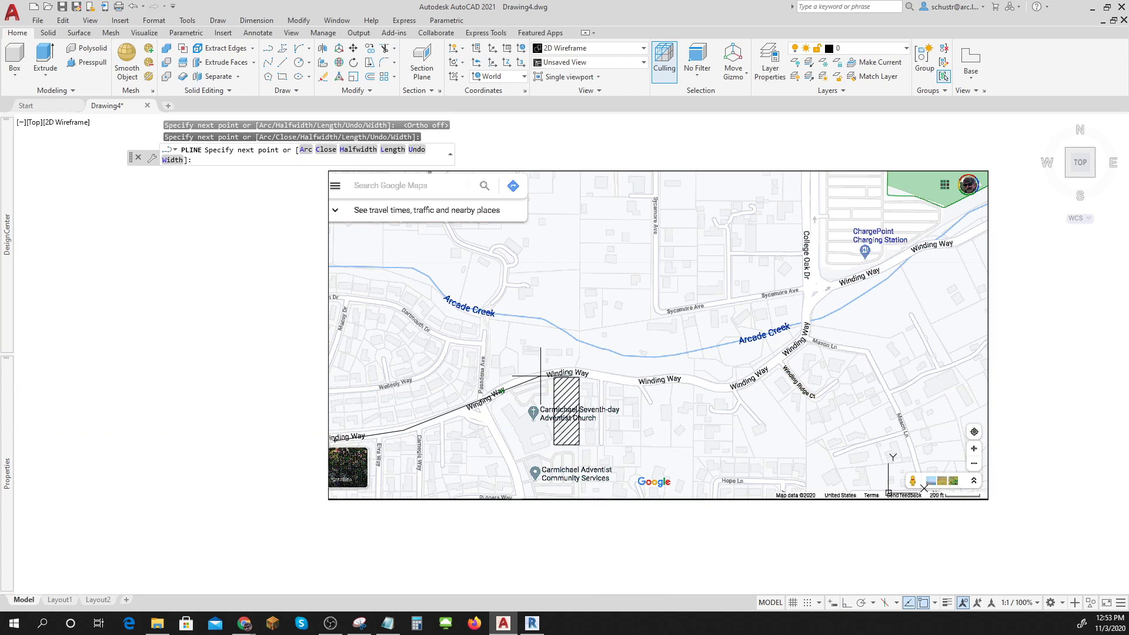
{"action": "left_click", "coordinate": [547, 377]}
{"action": "left_click", "coordinate": [611, 378]}
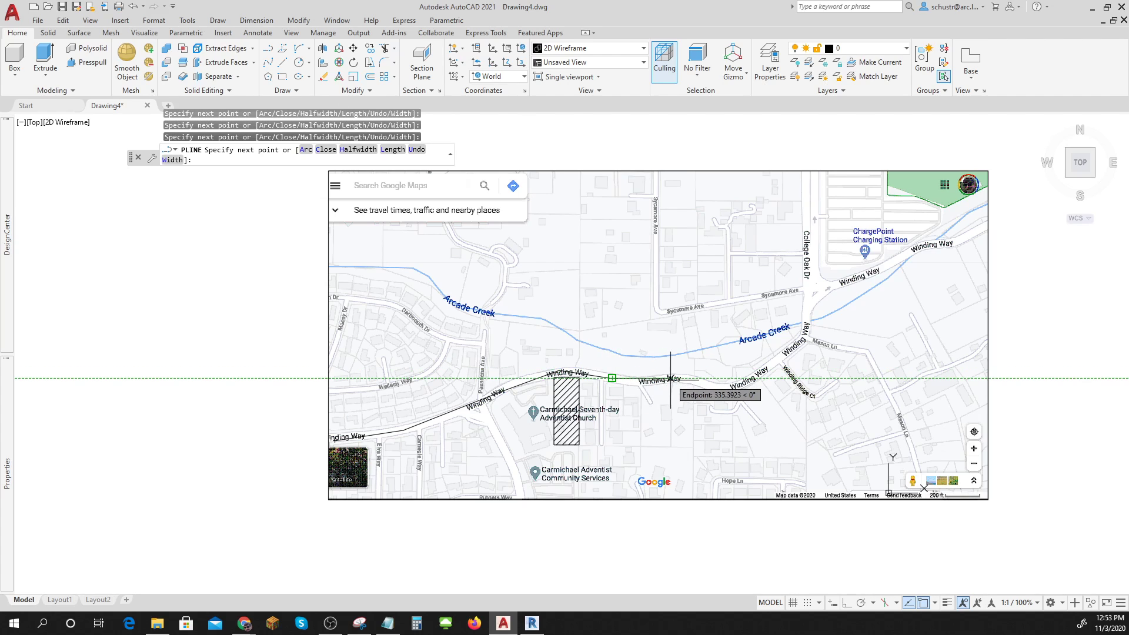
- Continue the polyline along Winding Way, around the bend at College Oak Dr and past the ChargePoint Charging Station
{"action": "left_click", "coordinate": [734, 386]}
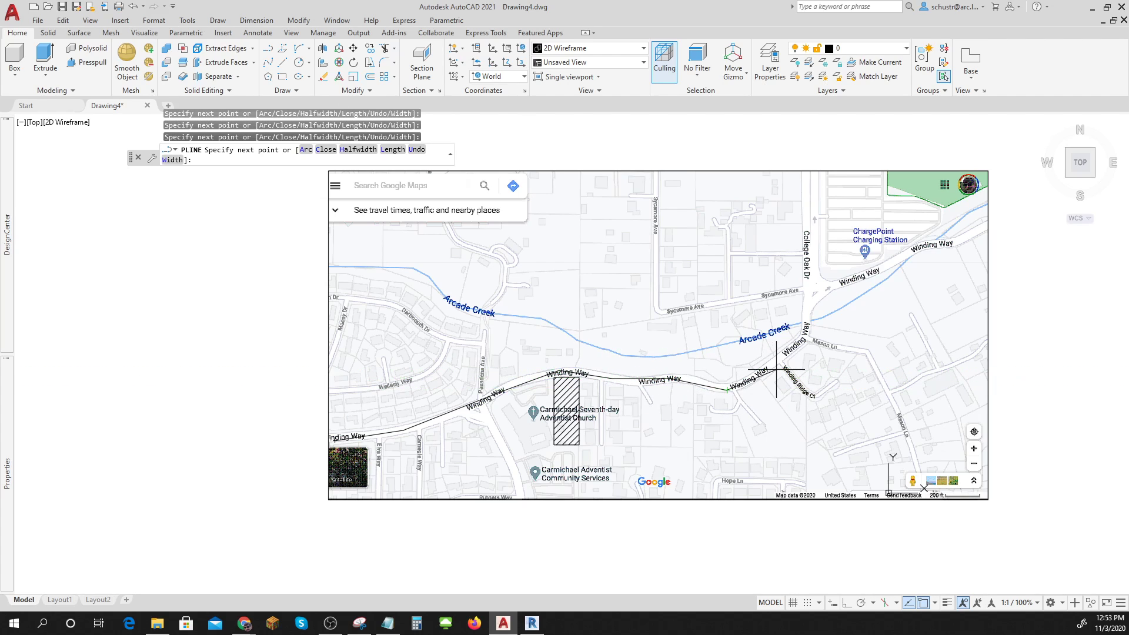
{"action": "left_click", "coordinate": [804, 337]}
{"action": "left_click", "coordinate": [817, 291]}
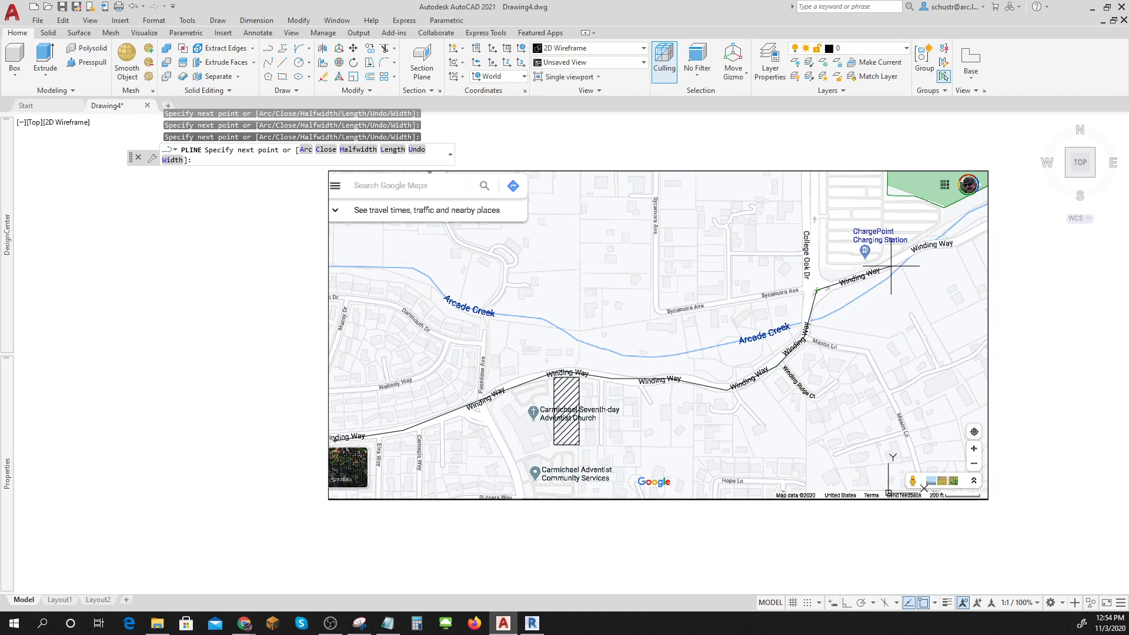
{"action": "left_click", "coordinate": [927, 242]}
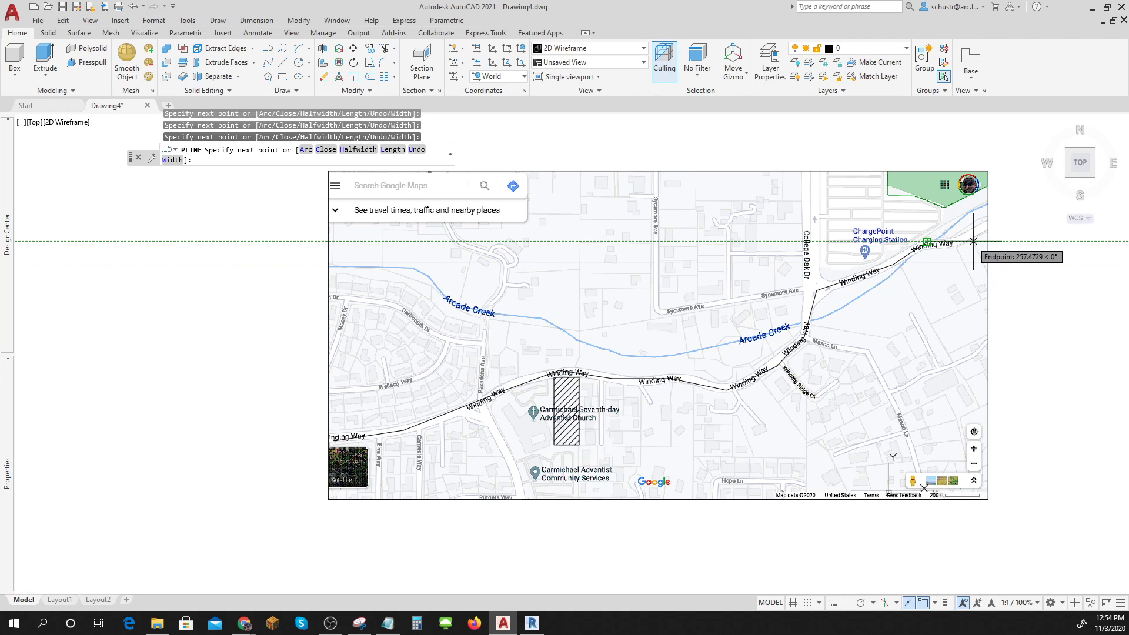
- Trace the last stretch of Winding Way to near the map's east edge and end the polyline
{"action": "scroll", "coordinate": [915, 247], "scroll_direction": "up", "scroll_amount": 4}
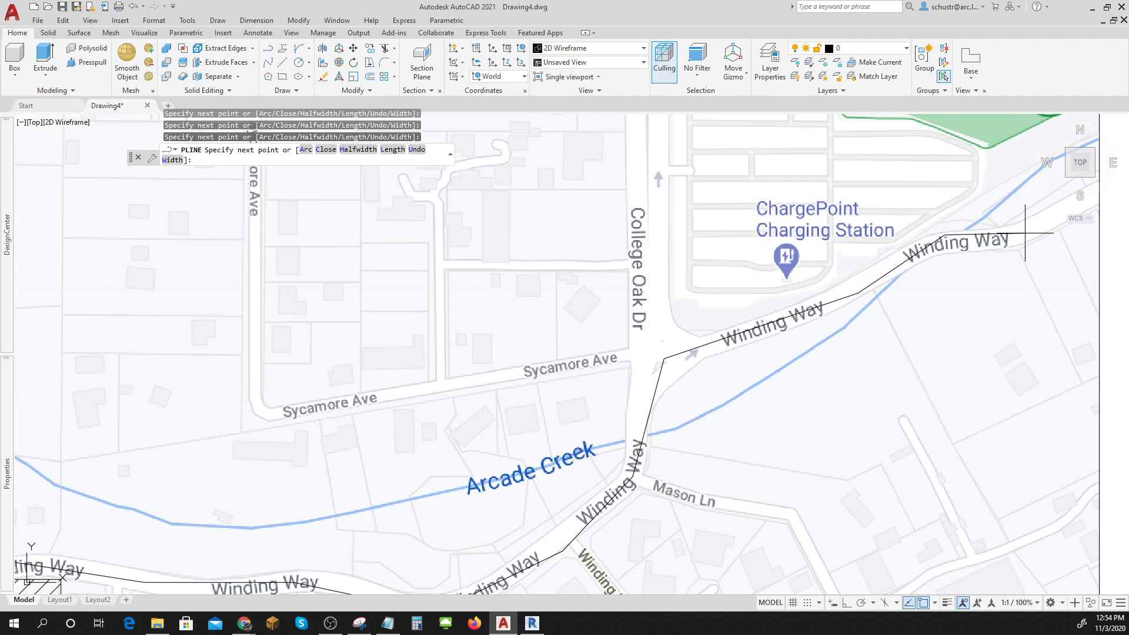
{"action": "scroll", "coordinate": [1031, 232], "scroll_direction": "up", "scroll_amount": 2}
{"action": "scroll", "coordinate": [1032, 232], "scroll_direction": "up", "scroll_amount": 2}
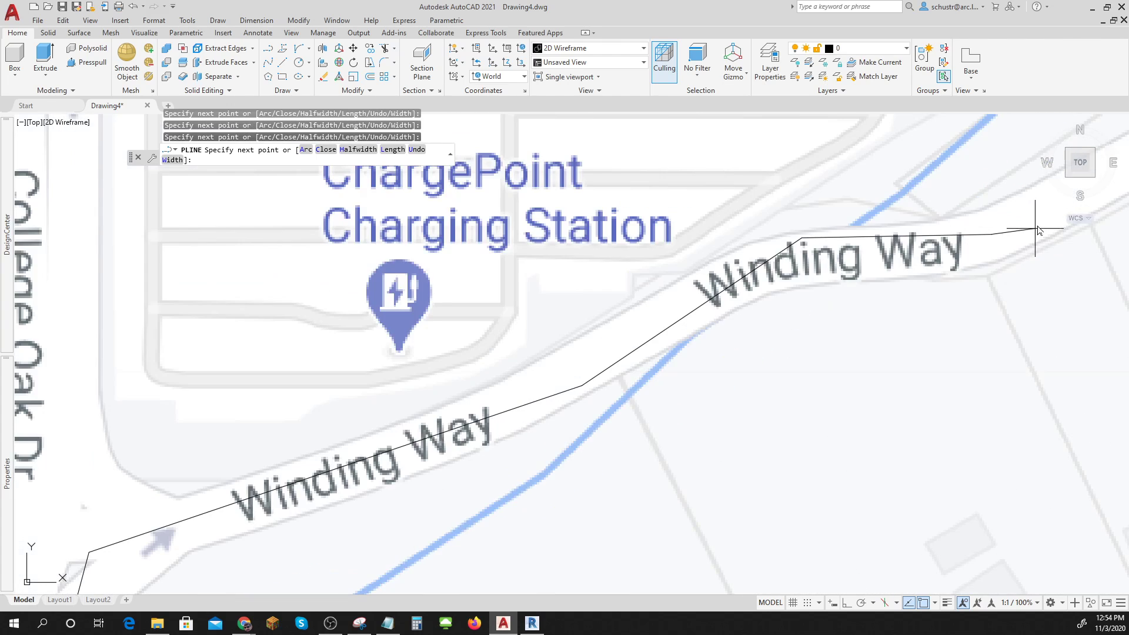
{"action": "middle_click_drag", "start_coordinate": [1033, 227], "coordinate": [665, 327]}
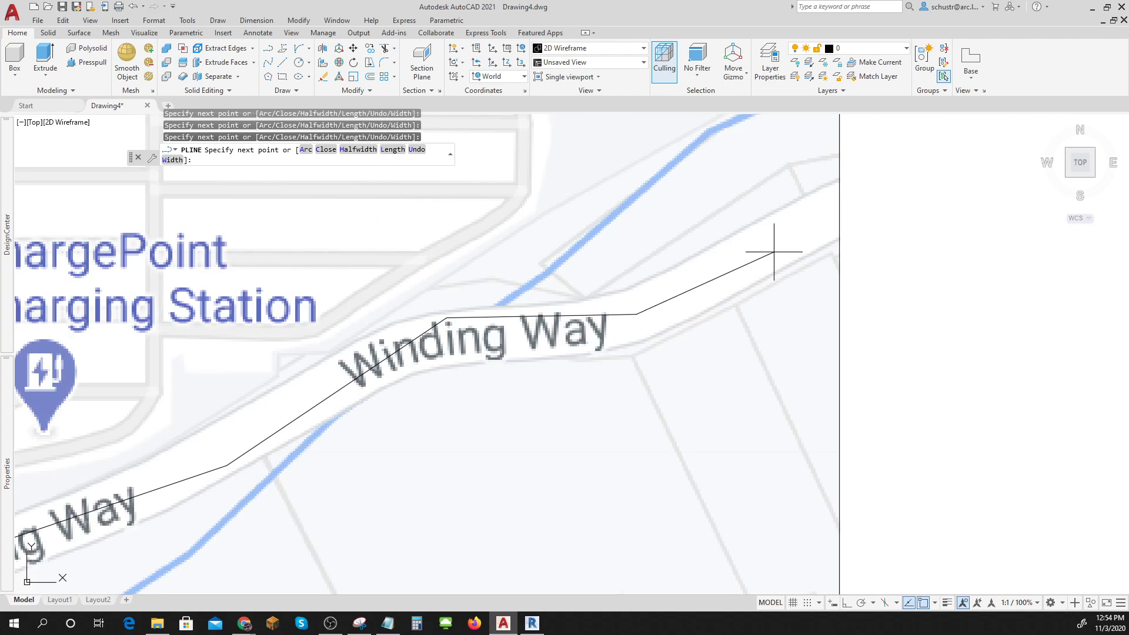
{"action": "left_click", "coordinate": [785, 235]}
{"action": "key", "text": "Return"}
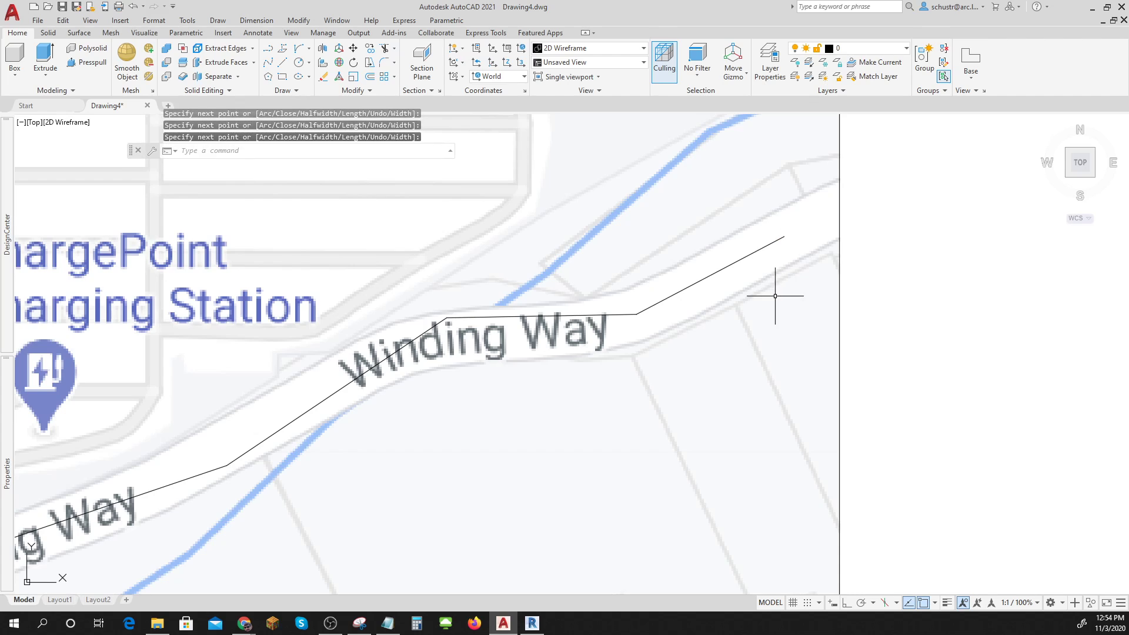
{"action": "key", "text": "Return"}
{"action": "key", "text": "Return"}
{"action": "key", "text": "Return"}
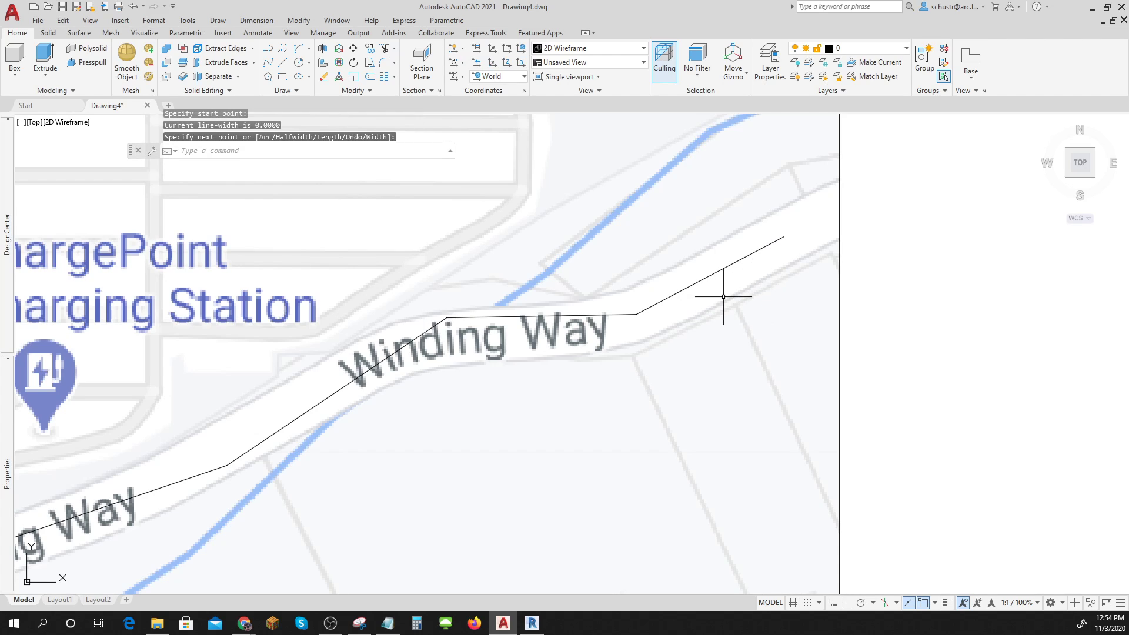
- Smooth the Winding Way polyline into curves with the Fit option of PEDIT
{"action": "left_click", "coordinate": [723, 266]}
{"action": "scroll", "coordinate": [743, 321], "scroll_direction": "down", "scroll_amount": 8}
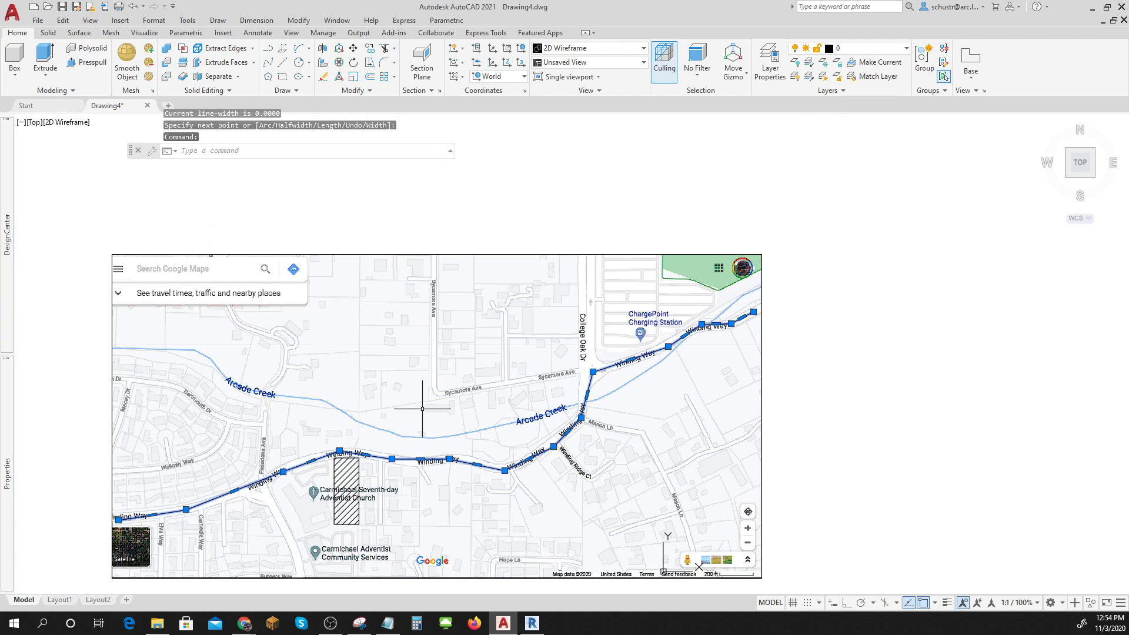
{"action": "type", "text": "ped"}
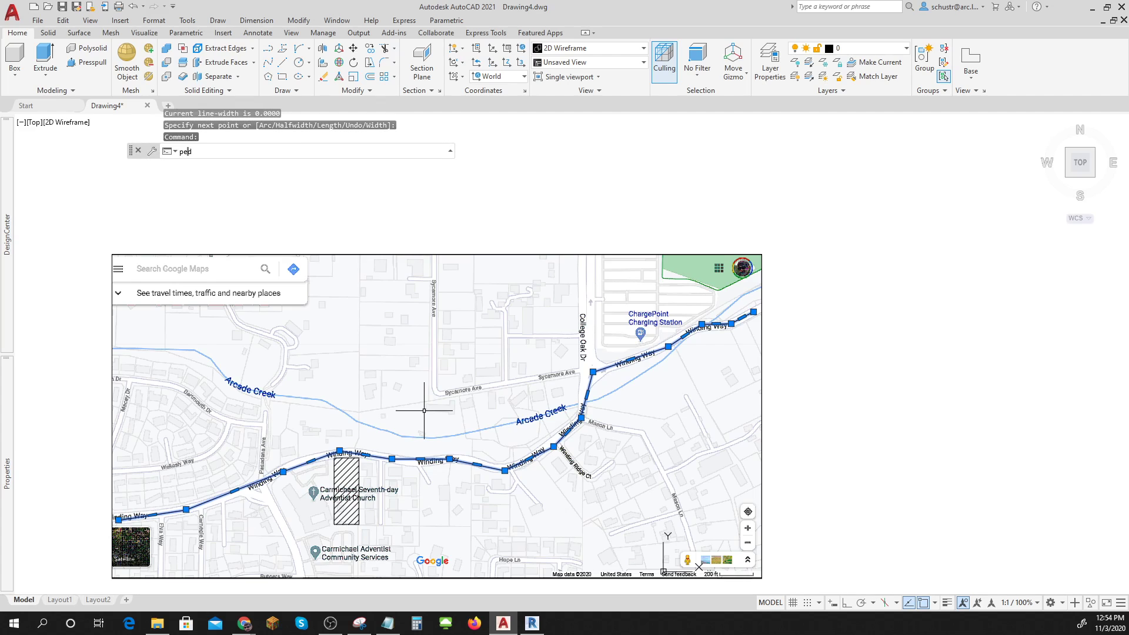
{"action": "type", "text": "it"}
{"action": "key", "text": "Return"}
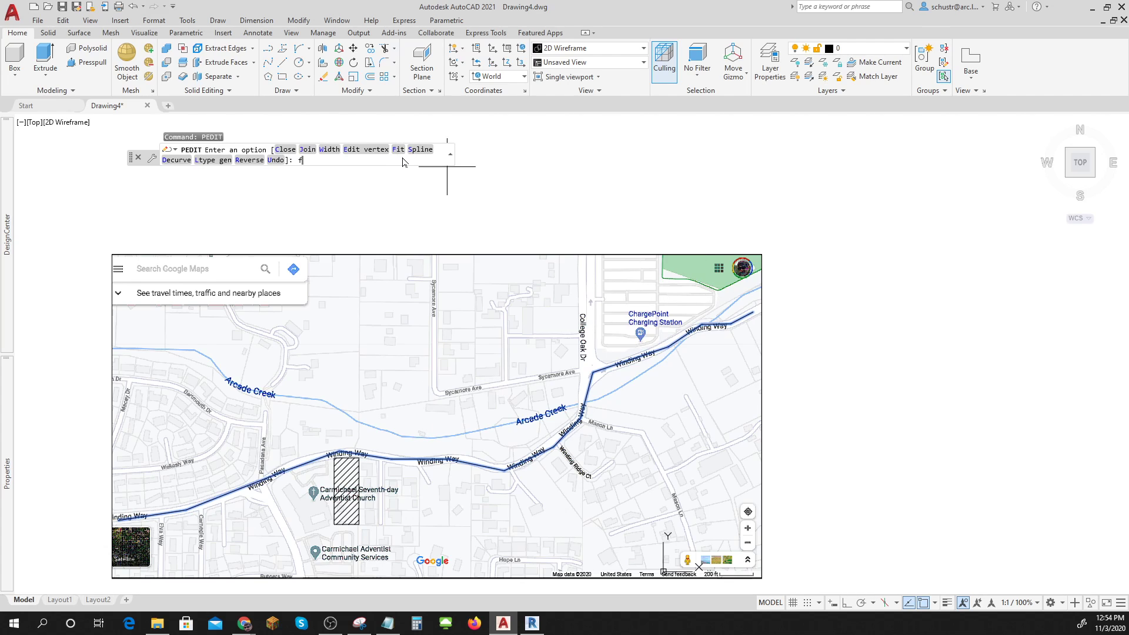
{"action": "type", "text": "f"}
{"action": "key", "text": "Return"}
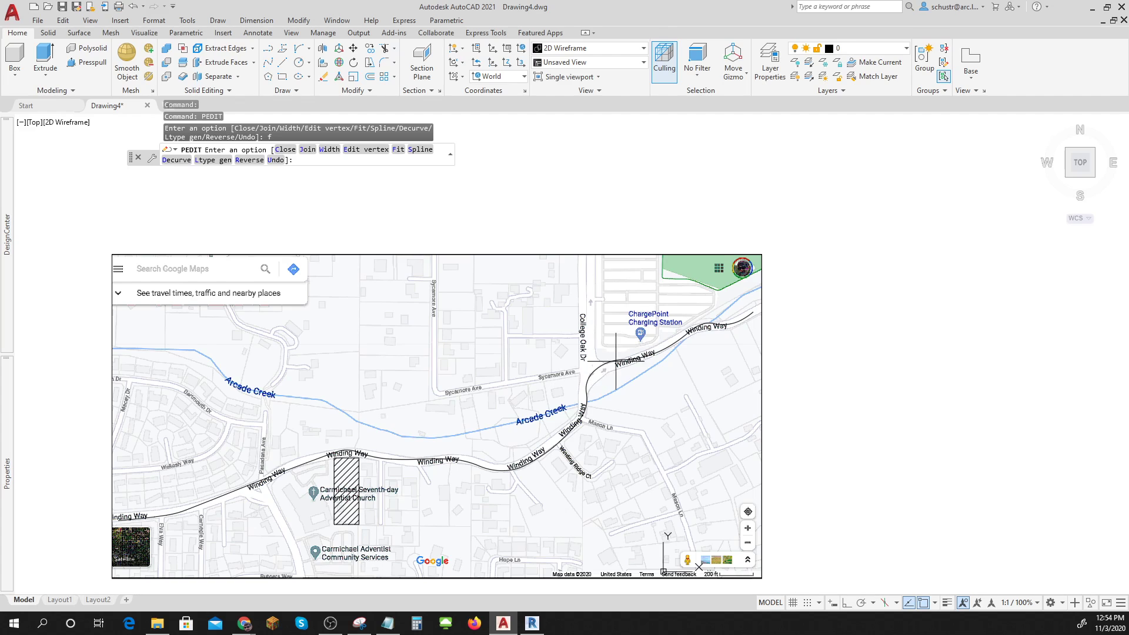
- Draw a vertical line along College Oak Dr from the Winding Way intersection to near the map's top edge
{"action": "left_click", "coordinate": [283, 63]}
{"action": "left_click", "coordinate": [593, 371]}
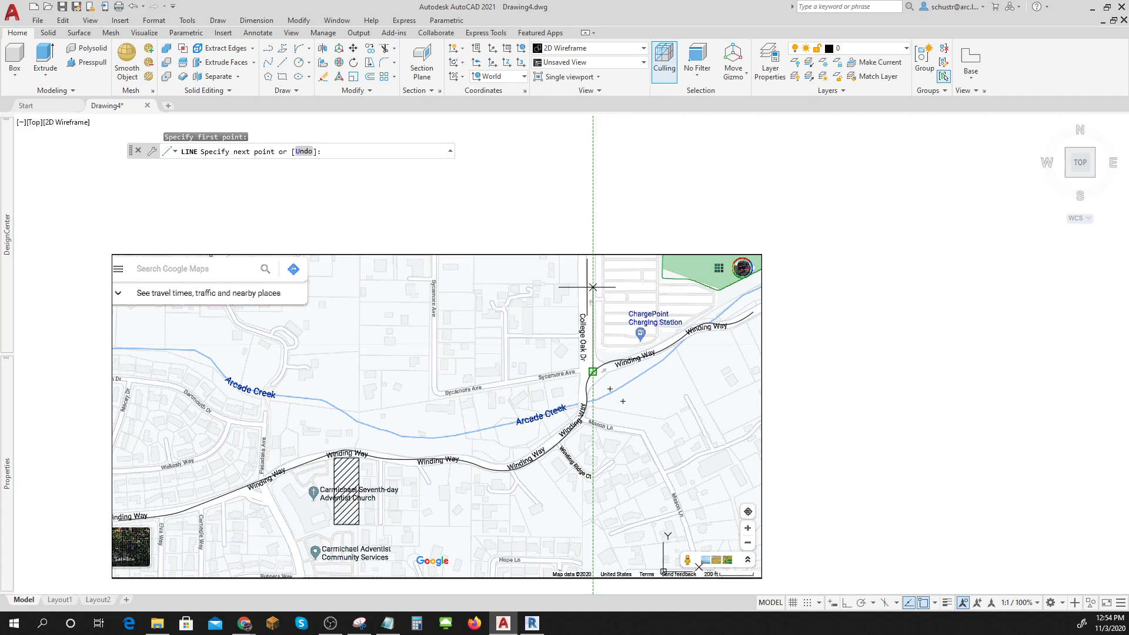
{"action": "left_click", "coordinate": [592, 266]}
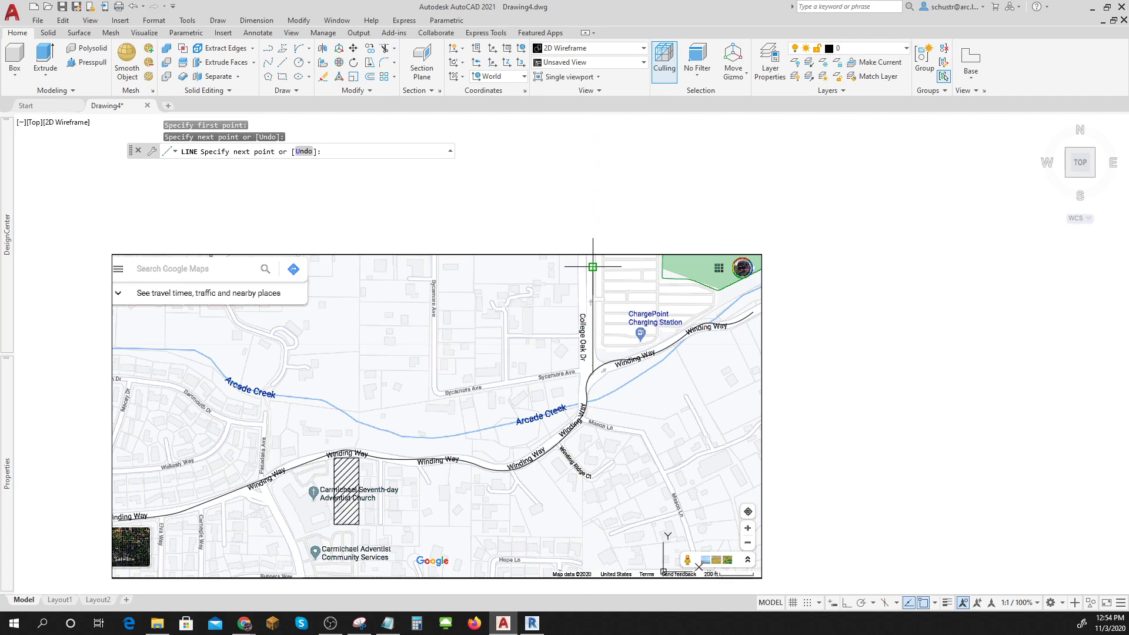
{"action": "key", "text": "Escape"}
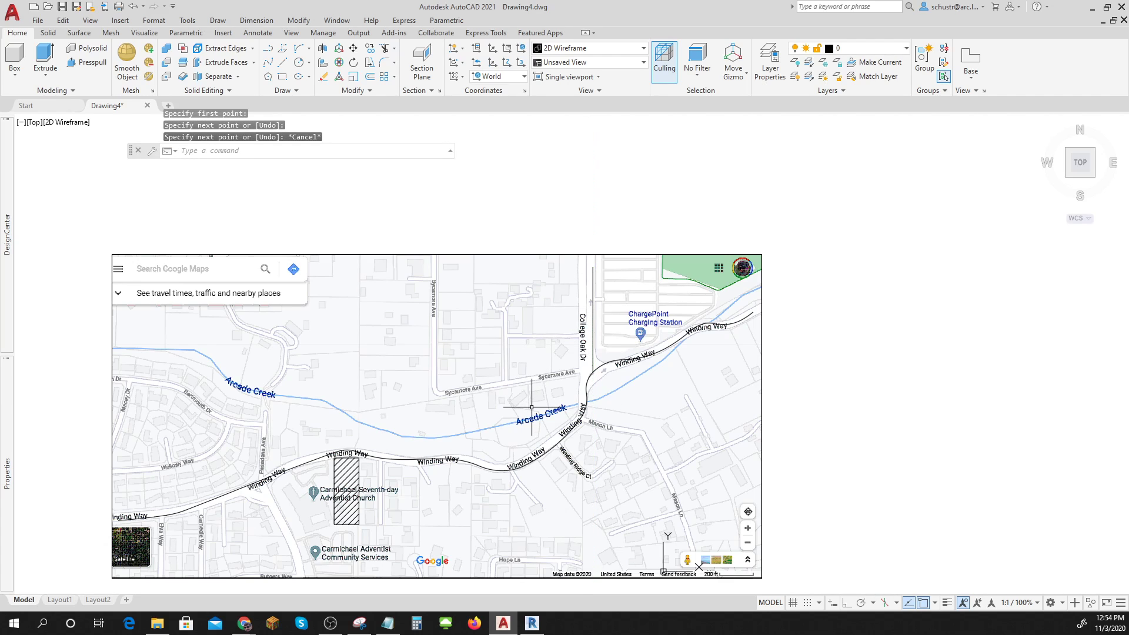
- Draw two connected lines along Sycamore Ave, west from the College Oak Dr intersection to its corner and north to near the map's edge
{"action": "left_click", "coordinate": [282, 62]}
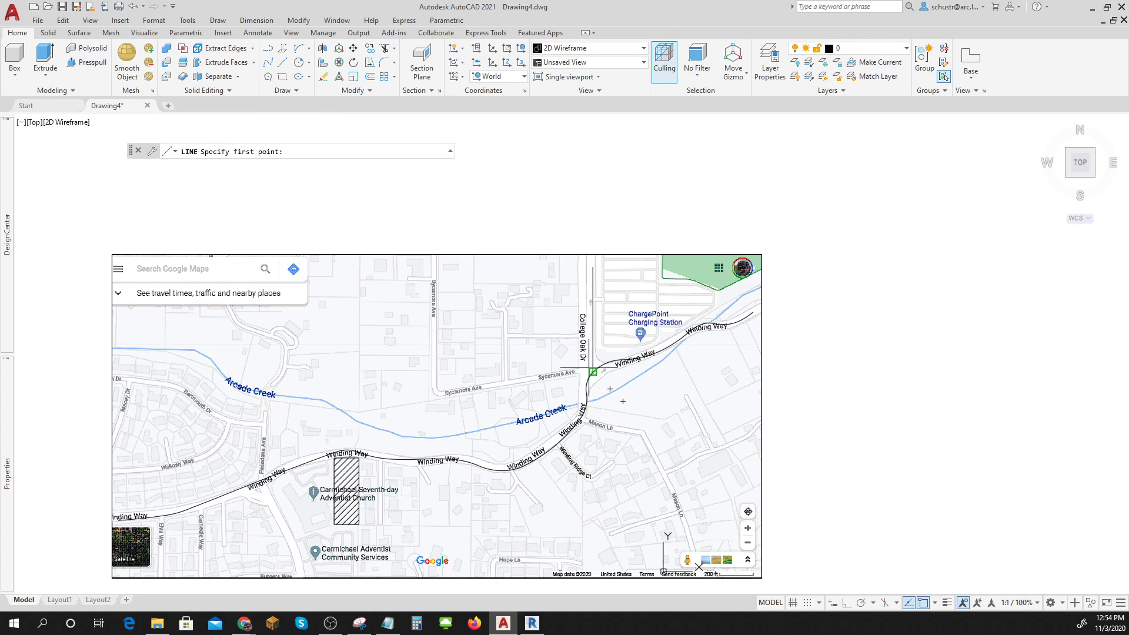
{"action": "left_click", "coordinate": [593, 372]}
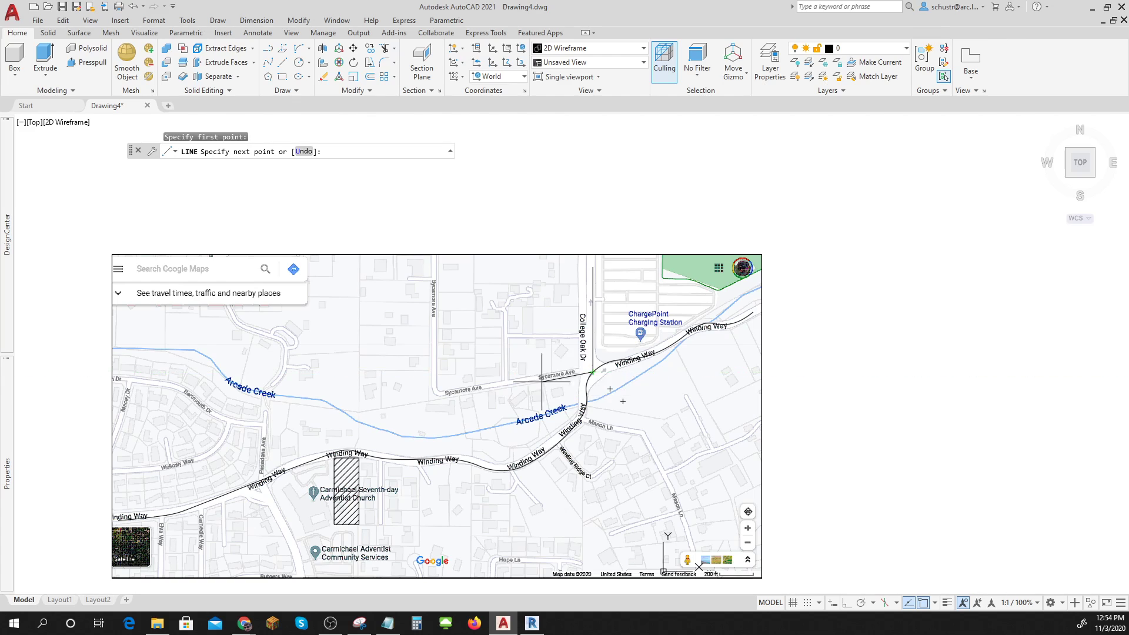
{"action": "left_click", "coordinate": [434, 393]}
{"action": "left_click", "coordinate": [434, 271]}
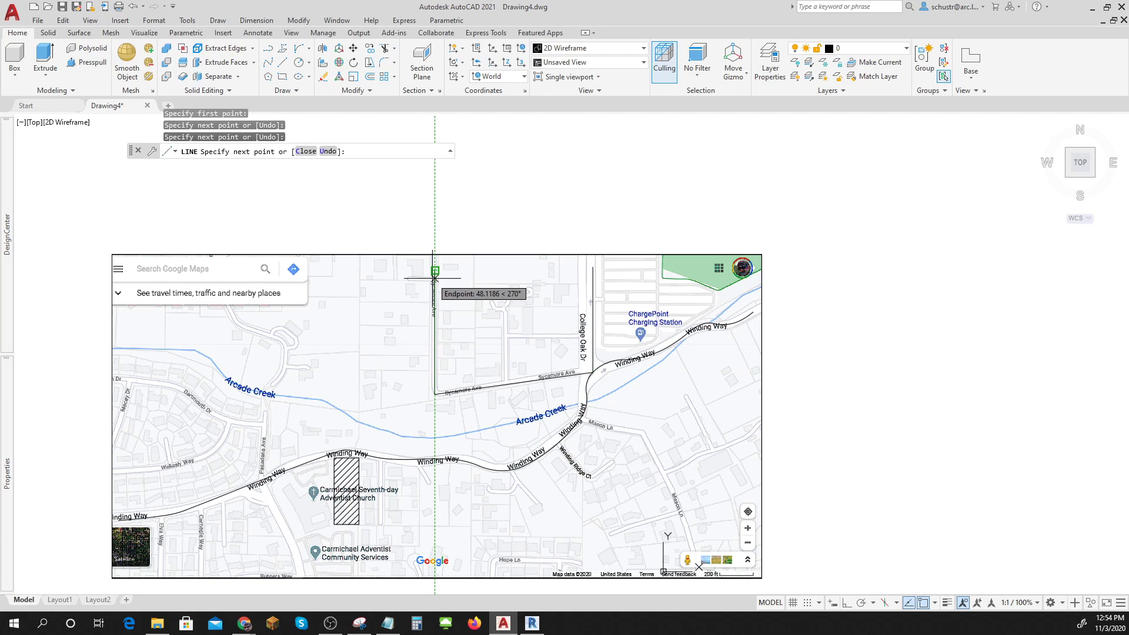
{"action": "key", "text": "Escape"}
- Draw a line from Winding Way, using the Nearest snap near Pasadena Ave, southeast along the side road to near the map's bottom edge
{"action": "middle_click_drag", "start_coordinate": [413, 481], "coordinate": [507, 353]}
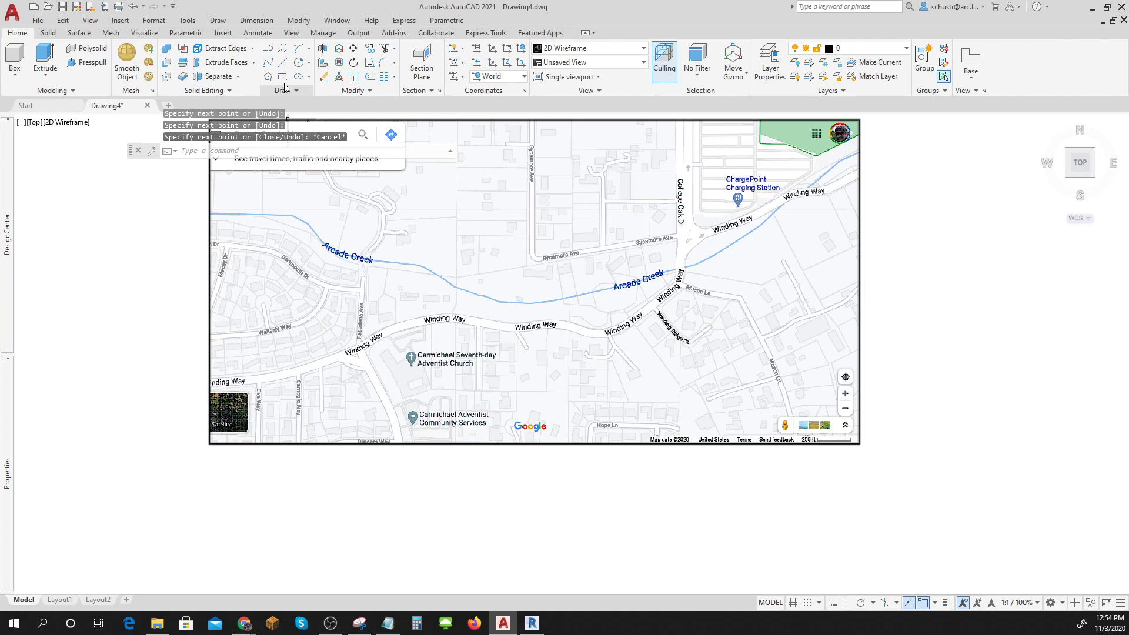
{"action": "left_click", "coordinate": [283, 61]}
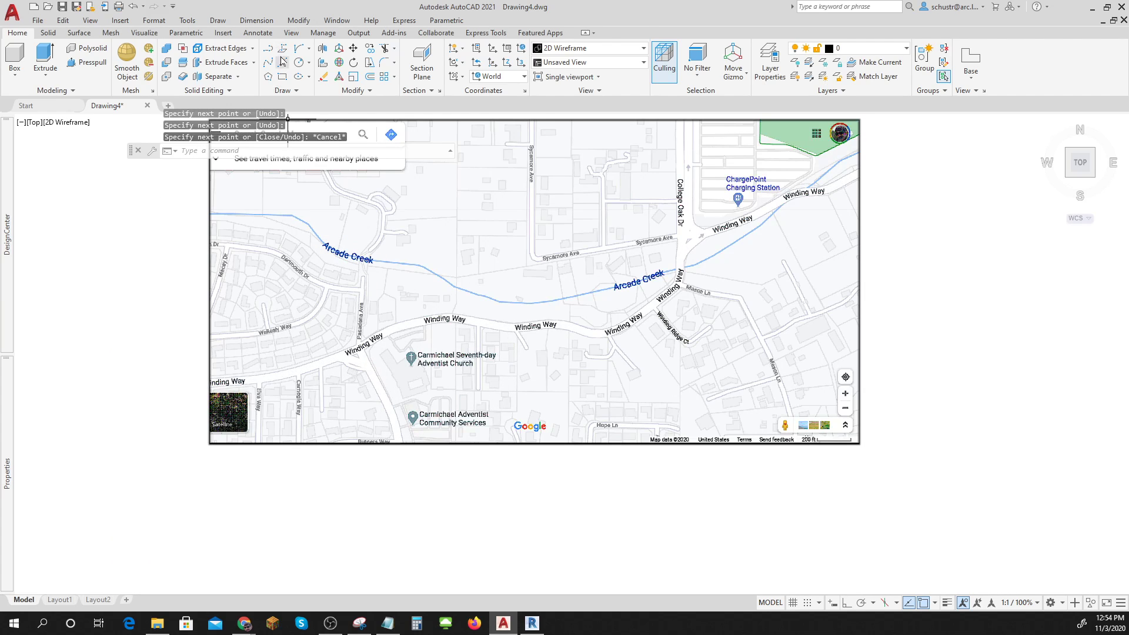
{"action": "right_click", "coordinate": [357, 347], "text": "shift"}
{"action": "left_click", "coordinate": [391, 332]}
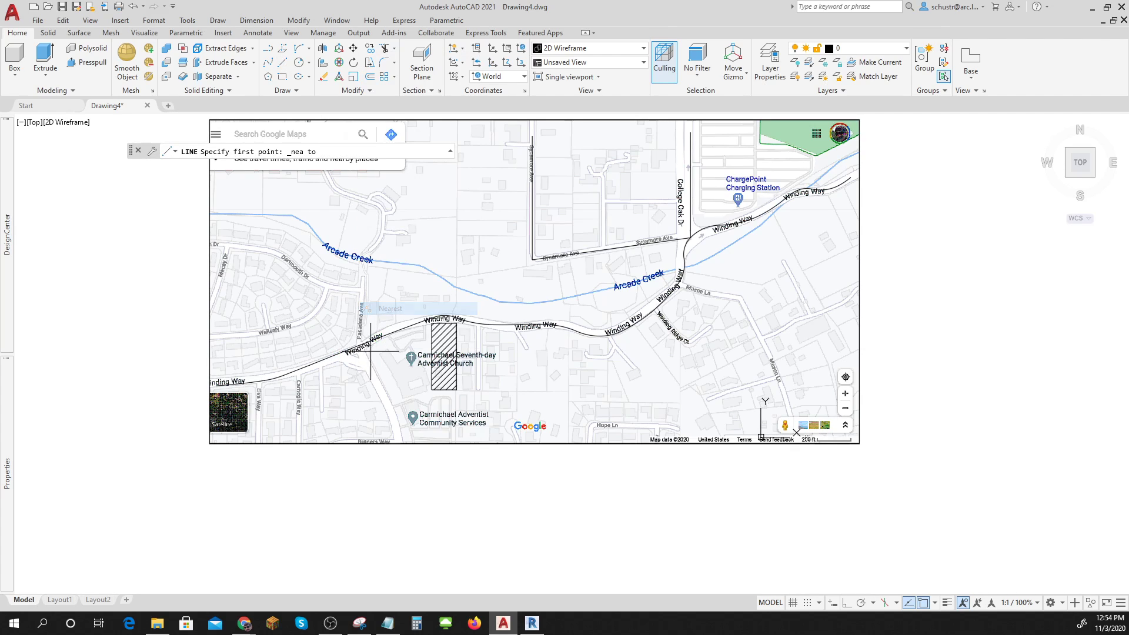
{"action": "left_click", "coordinate": [358, 345]}
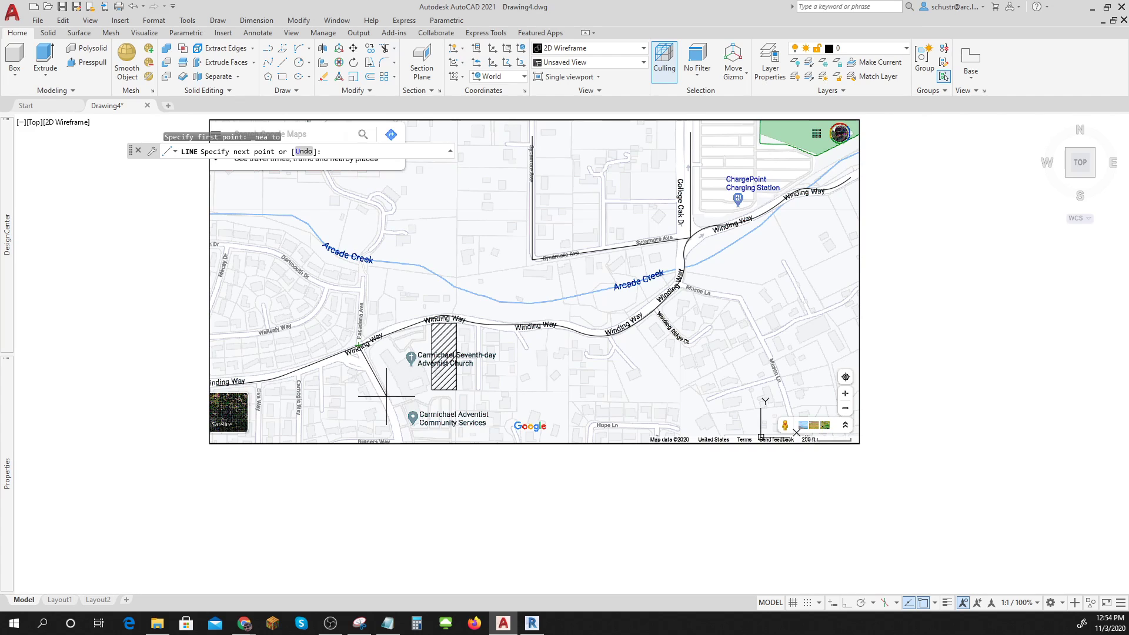
{"action": "left_click", "coordinate": [401, 436]}
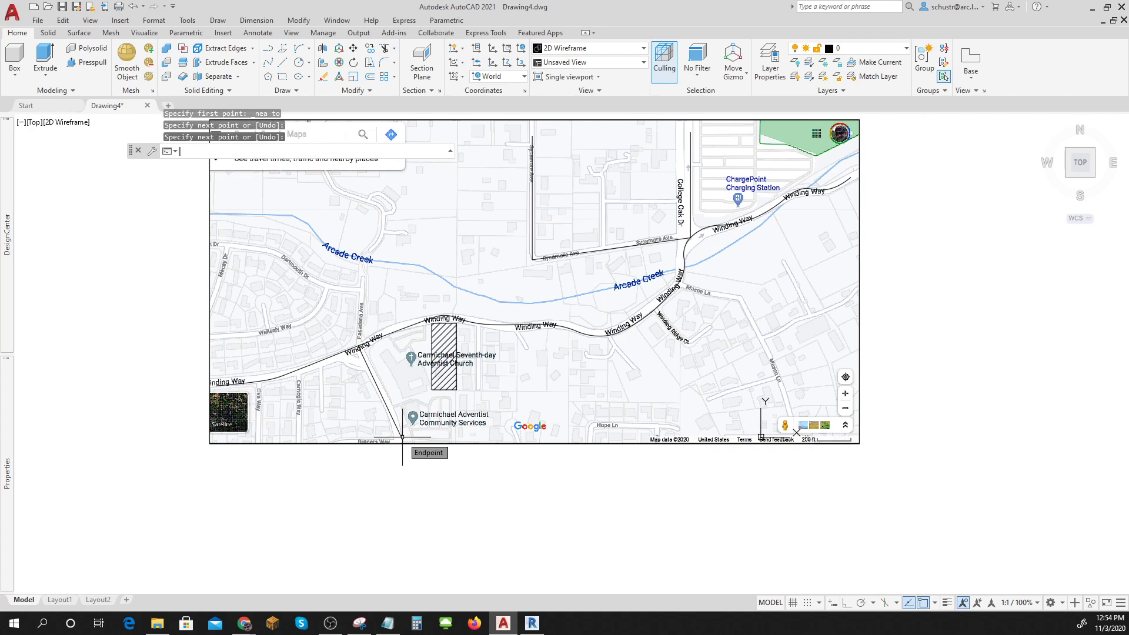
- Start a polyline at Arcade Creek's east end near the map's edge and trace the creek southwest past its Winding Way crossing near ChargePoint
{"action": "key", "text": "Return"}
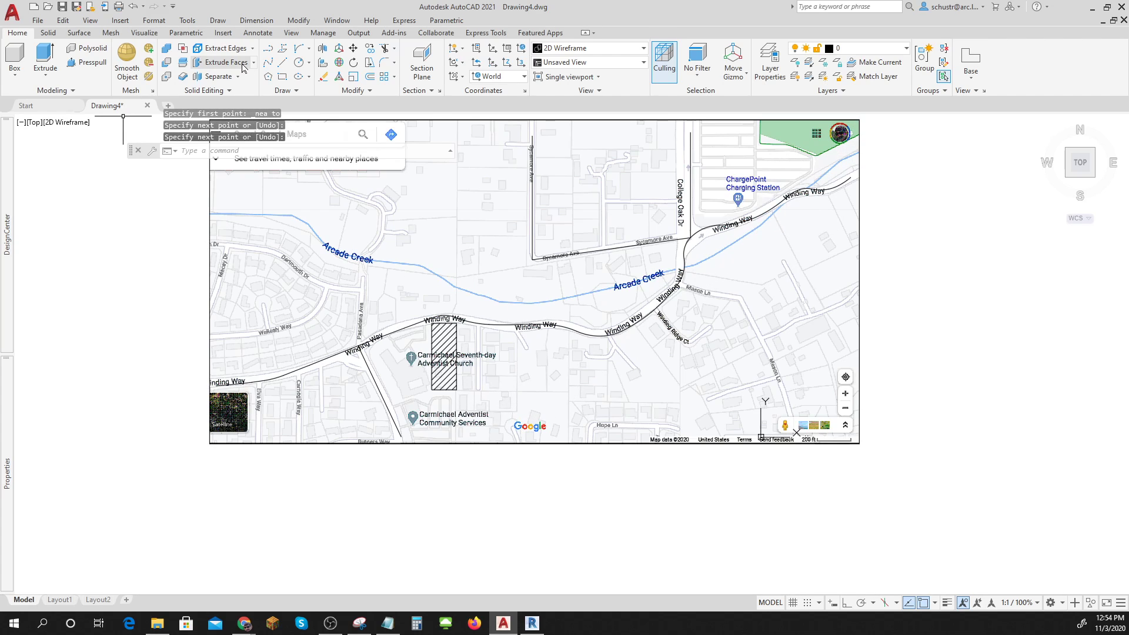
{"action": "left_click", "coordinate": [269, 49]}
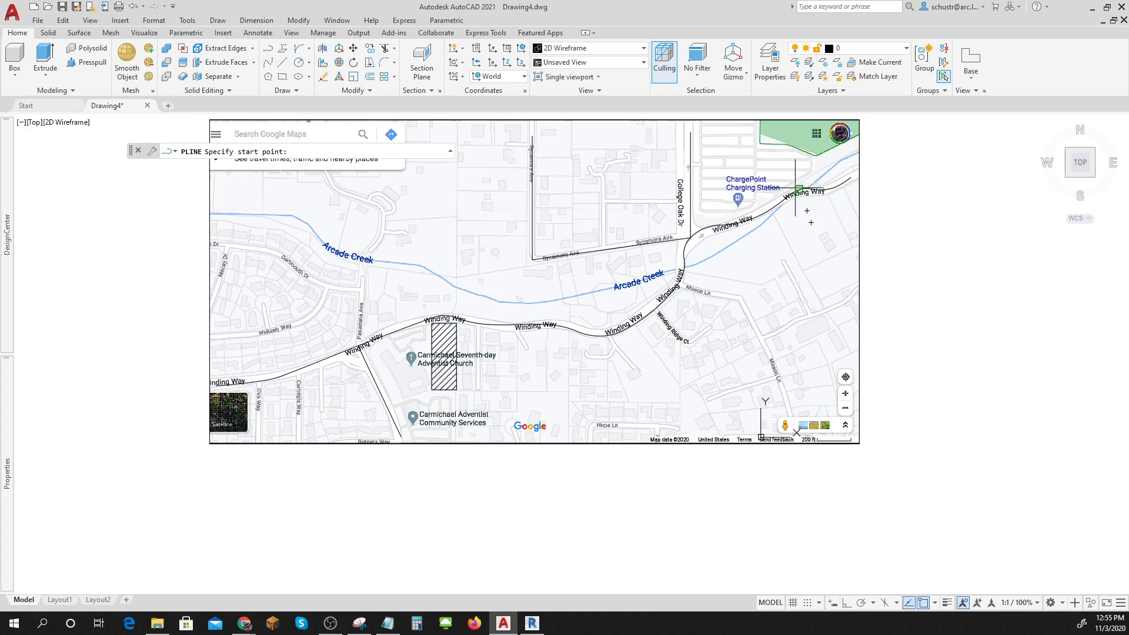
{"action": "scroll", "coordinate": [847, 158], "scroll_direction": "up", "scroll_amount": 6}
{"action": "left_click", "coordinate": [840, 154]}
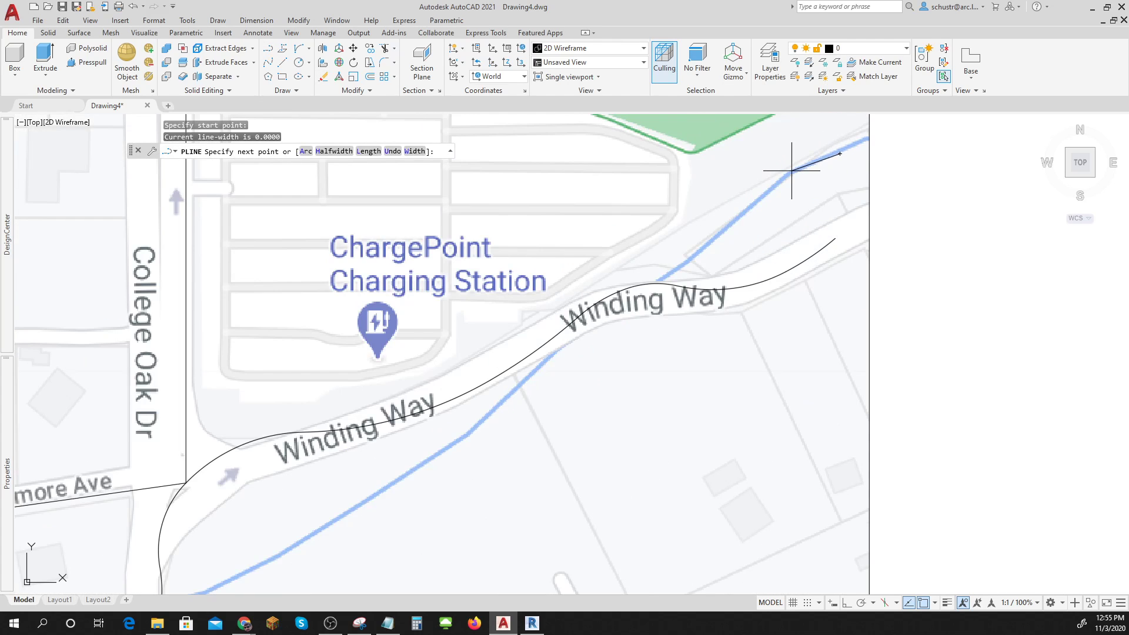
{"action": "left_click", "coordinate": [791, 172]}
{"action": "left_click", "coordinate": [684, 256]}
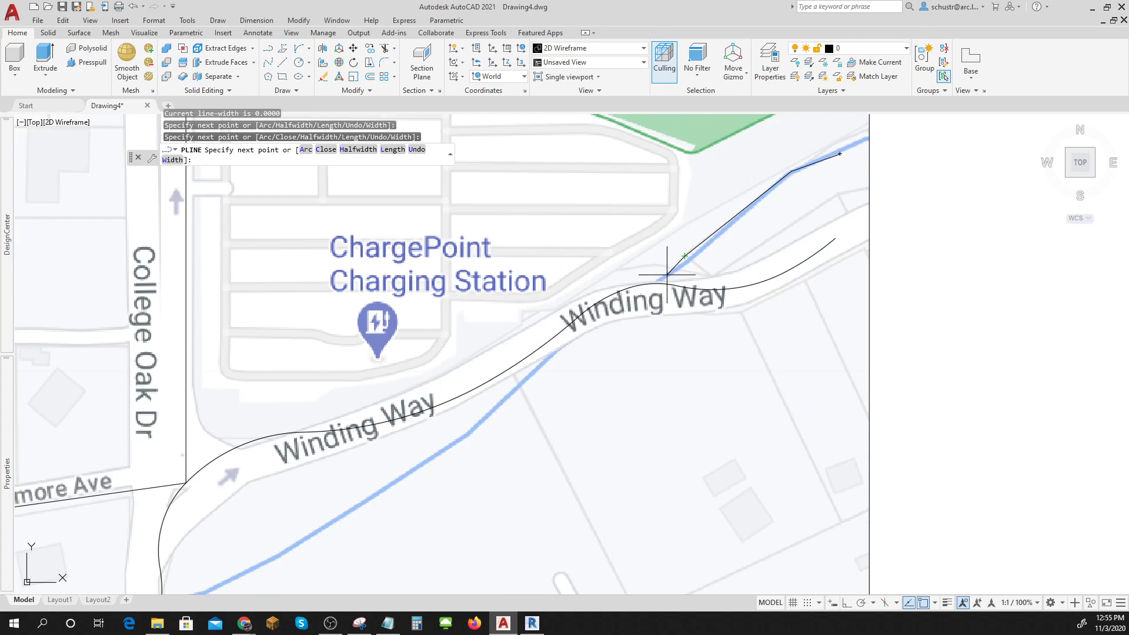
{"action": "left_click", "coordinate": [540, 359]}
{"action": "left_click", "coordinate": [415, 471]}
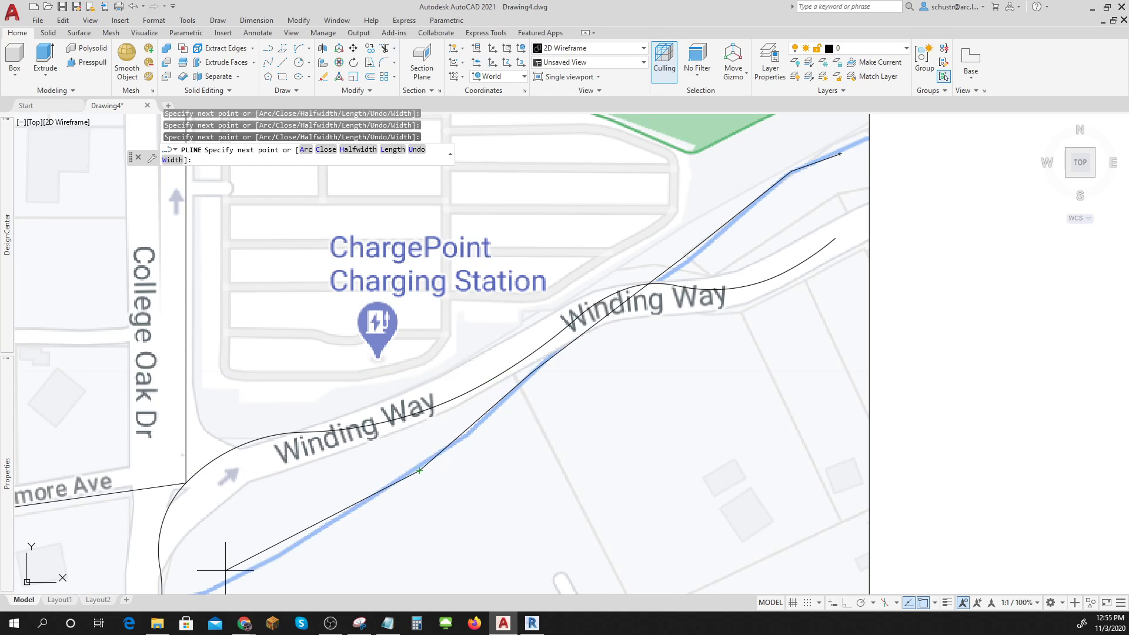
- Continue the Arcade Creek polyline west across the second Winding Way crossing to near the map's west edge and end it there
{"action": "mouse_move", "coordinate": [229, 584]}
{"action": "middle_mouse_down"}
{"action": "mouse_move", "coordinate": [343, 395]}
{"action": "mouse_move", "coordinate": [449, 294]}
{"action": "middle_mouse_up"}
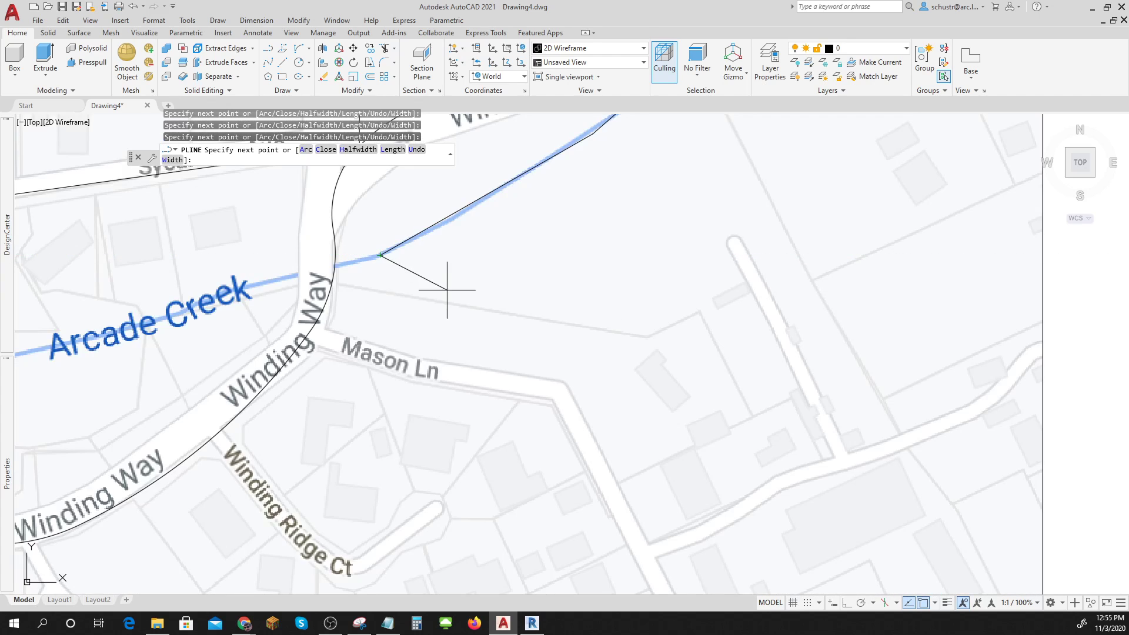
{"action": "scroll", "coordinate": [265, 283], "scroll_direction": "down", "scroll_amount": 4}
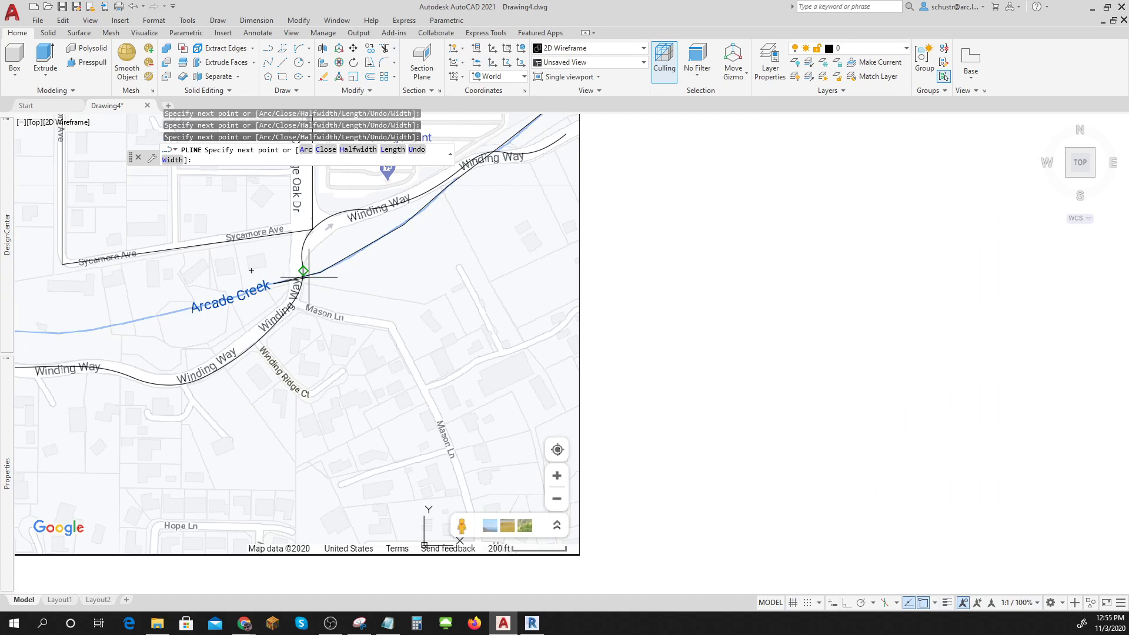
{"action": "scroll", "coordinate": [89, 330], "scroll_direction": "down", "scroll_amount": 2}
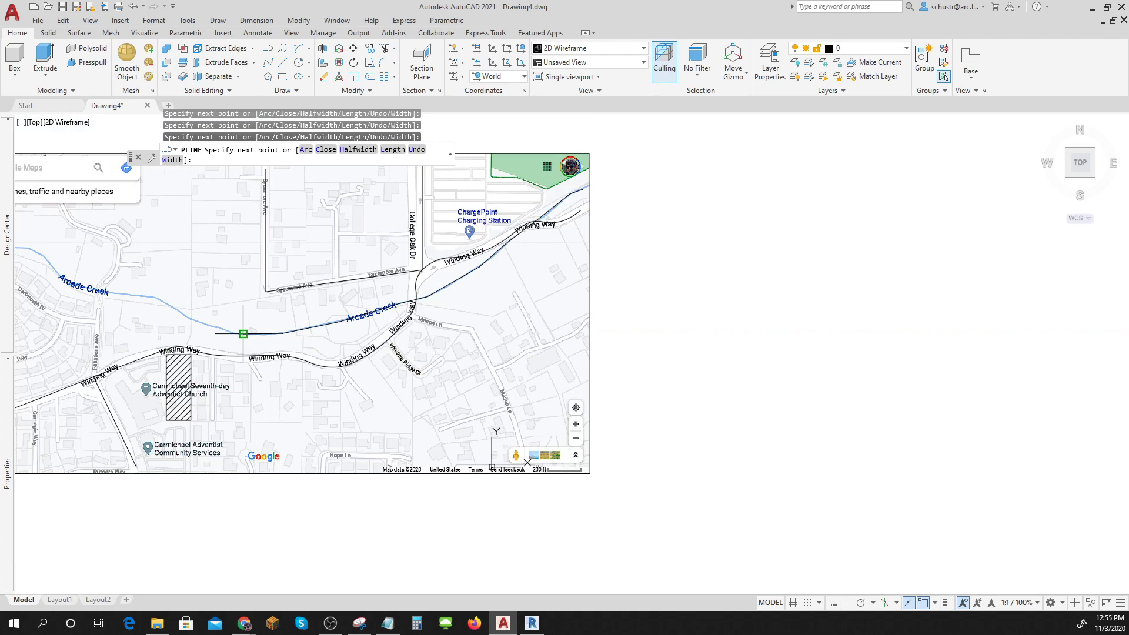
{"action": "left_click", "coordinate": [243, 334]}
{"action": "left_click", "coordinate": [181, 317]}
{"action": "middle_click_drag", "start_coordinate": [156, 298], "coordinate": [368, 352]}
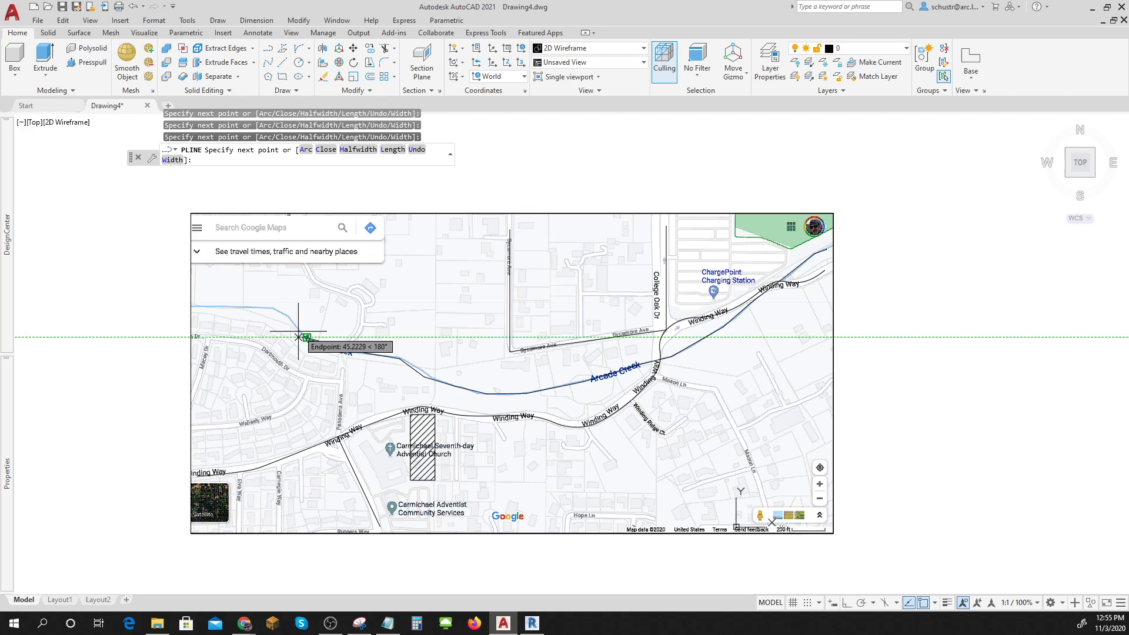
{"action": "left_click", "coordinate": [280, 312]}
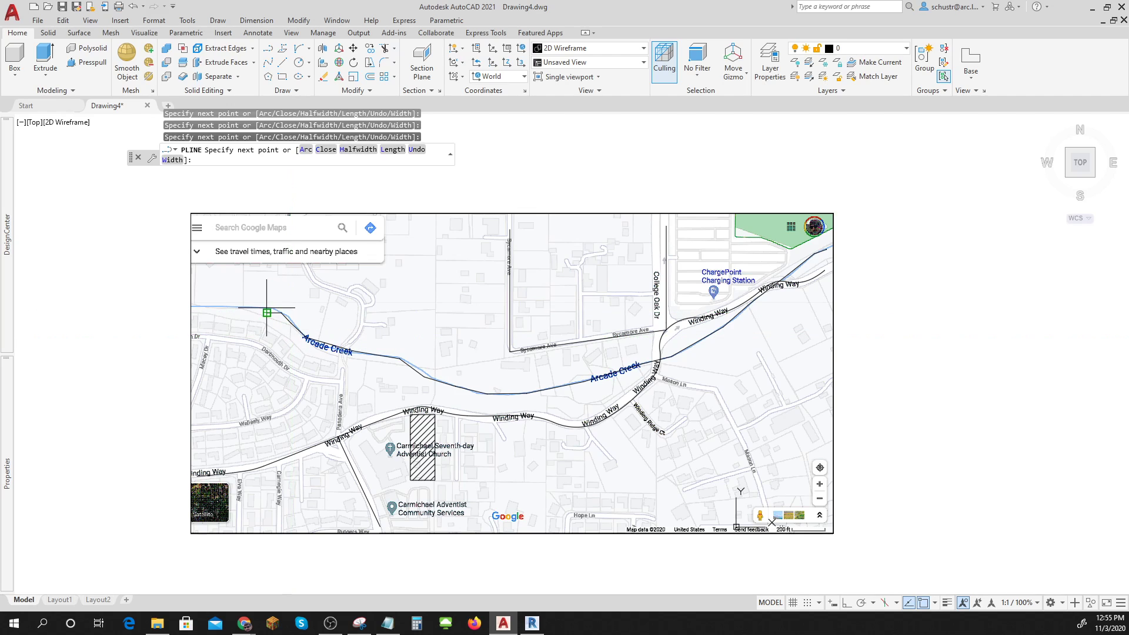
{"action": "left_click", "coordinate": [224, 305]}
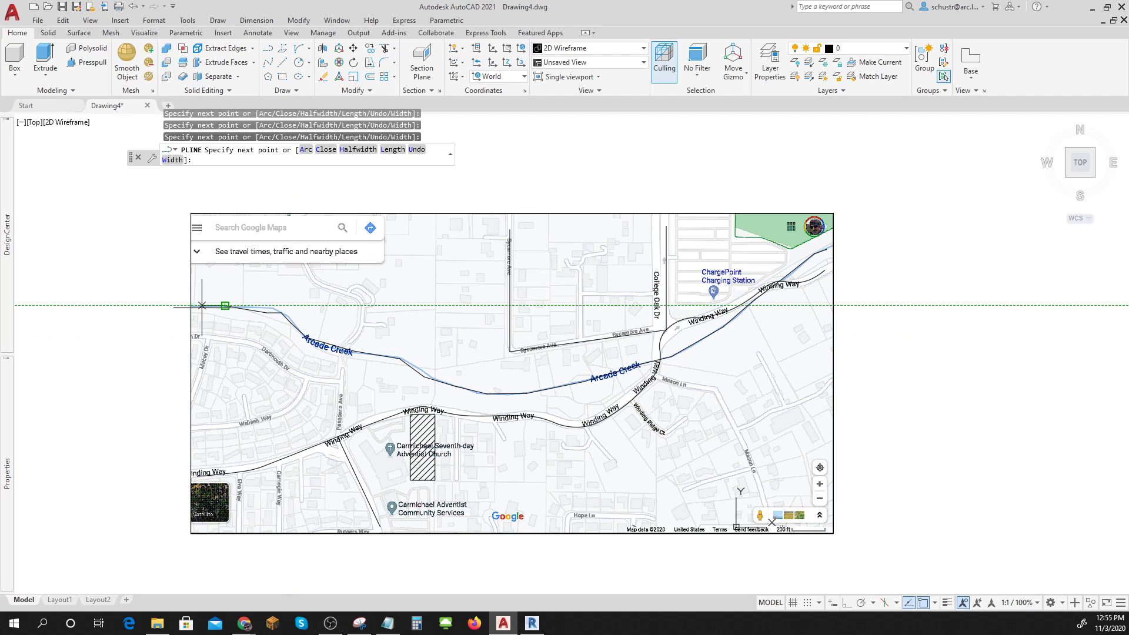
{"action": "left_click", "coordinate": [203, 306]}
{"action": "key", "text": "Return"}
{"action": "scroll", "coordinate": [332, 384], "scroll_direction": "down", "scroll_amount": 2}
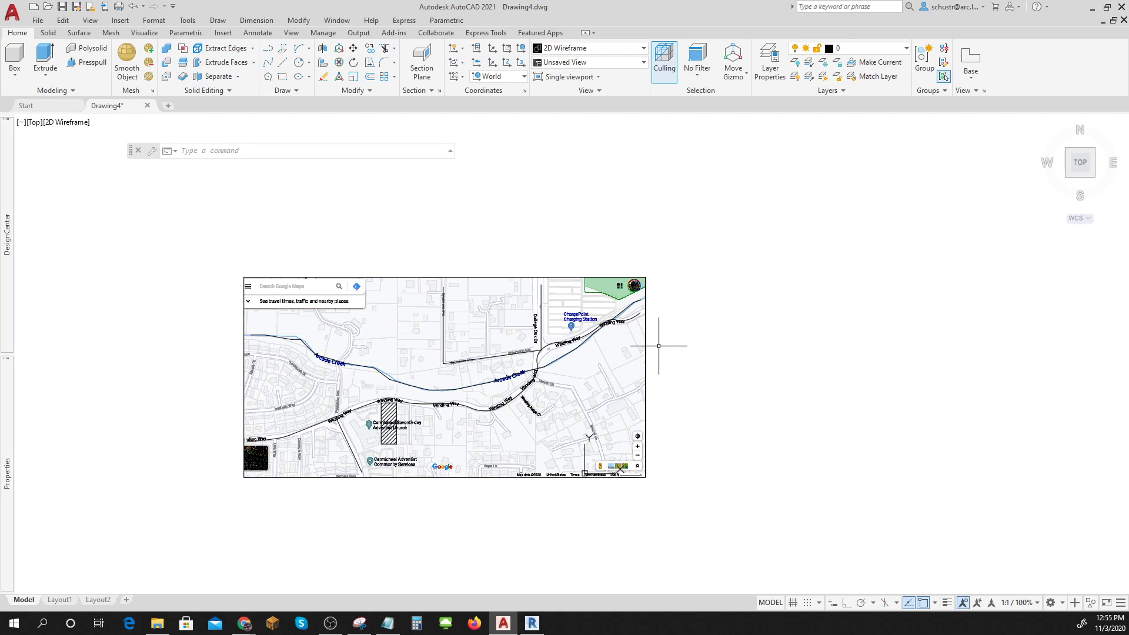
{"action": "type", "text": "dt"}
{"action": "key", "text": "Return"}
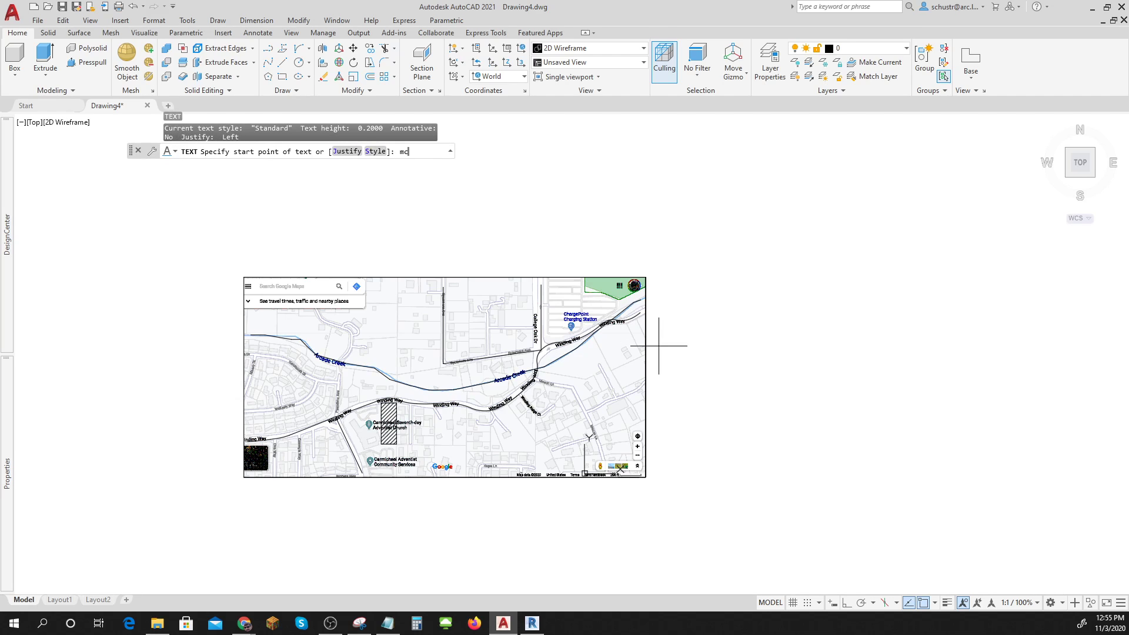
{"action": "type", "text": "mc"}
{"action": "key", "text": "Return"}
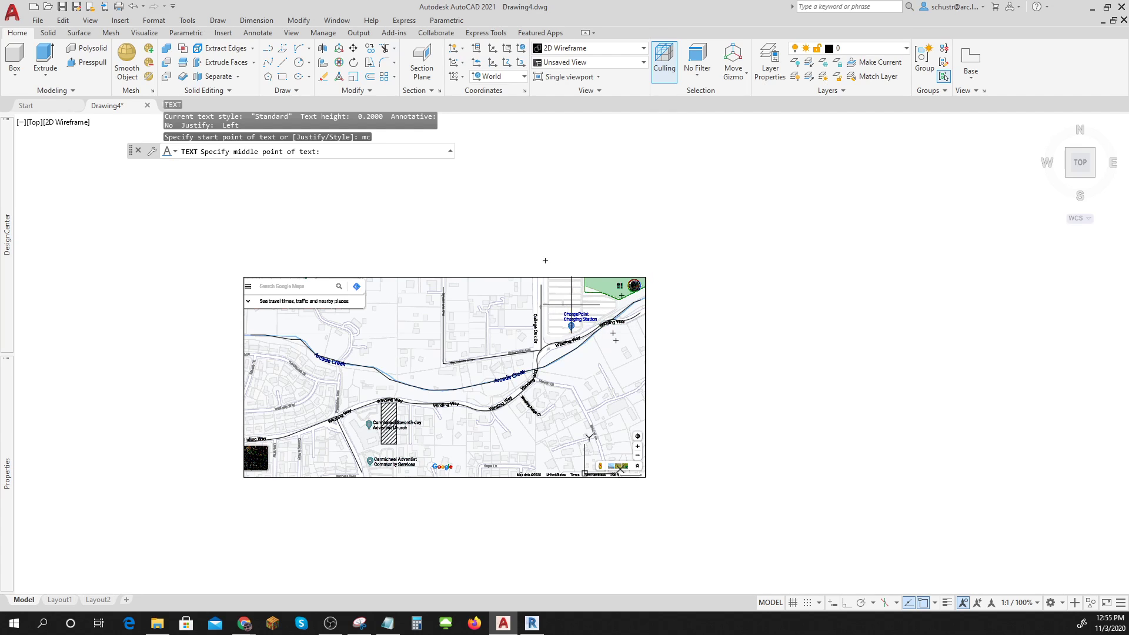
{"action": "left_click", "coordinate": [545, 260]}
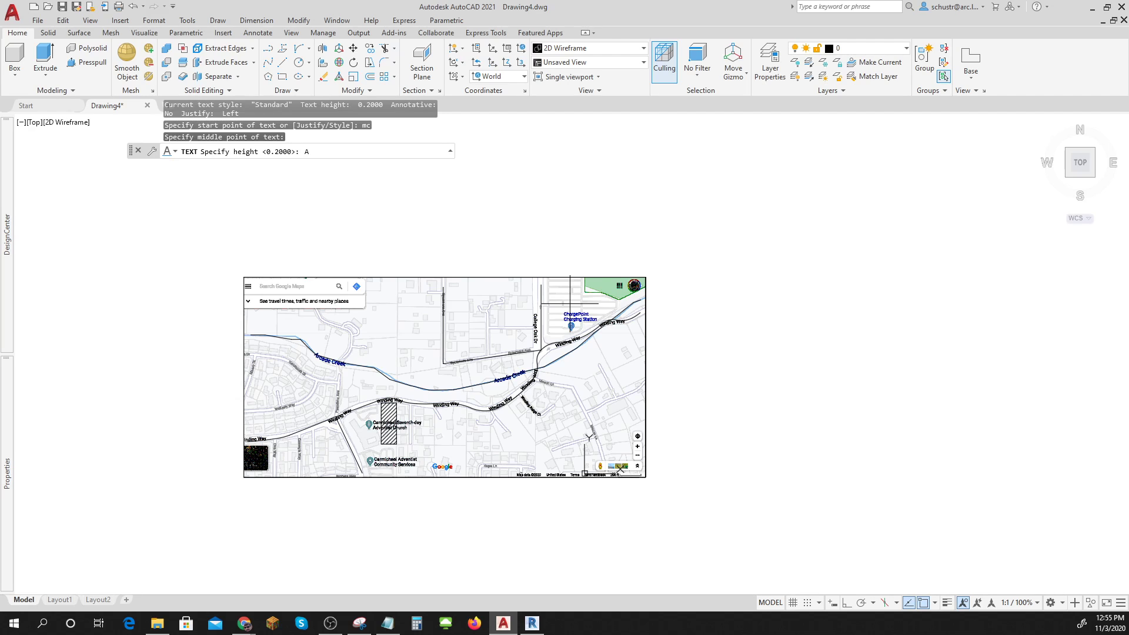
{"action": "key", "text": "Return"}
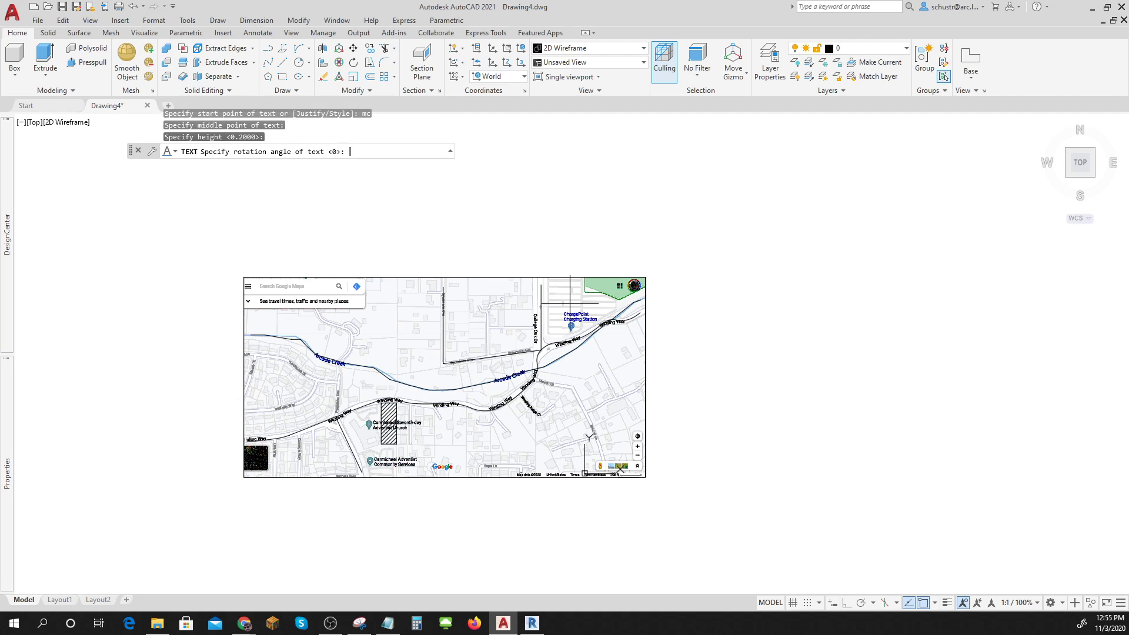
{"action": "key", "text": "Escape"}
{"action": "key", "text": "Escape"}
{"action": "key", "text": "Escape"}
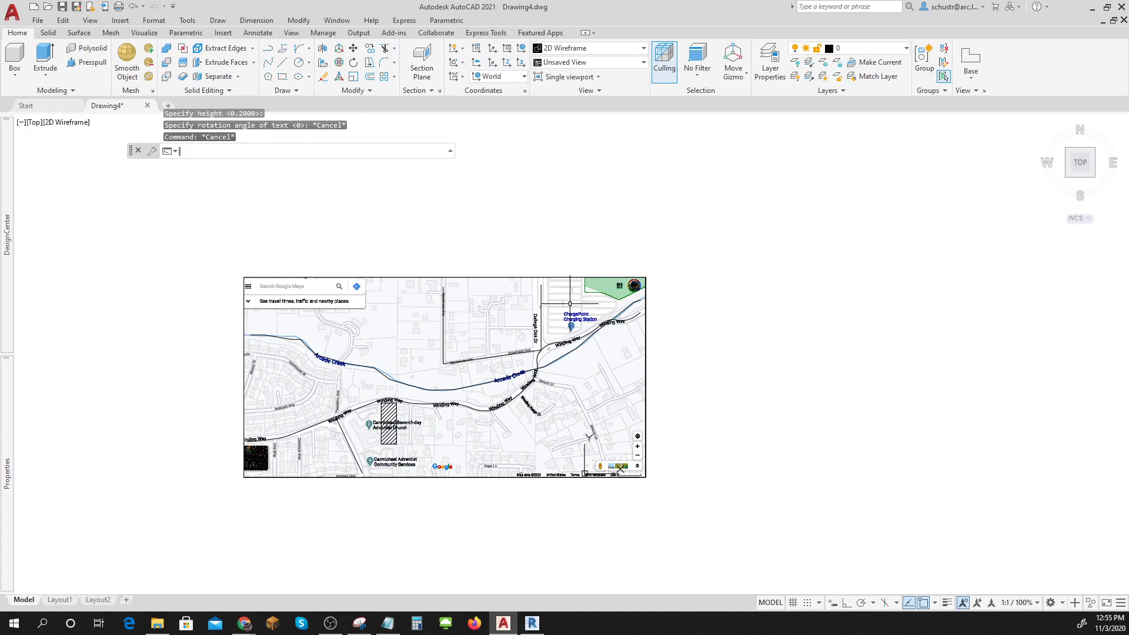
- Place single-line text "ARC", middle-center justified with rotation 0, over the ChargePoint Charging Station label, large enough to read at full map view
{"action": "type", "text": "dt"}
{"action": "key", "text": "Return"}
{"action": "type", "text": "mc"}
{"action": "key", "text": "Return"}
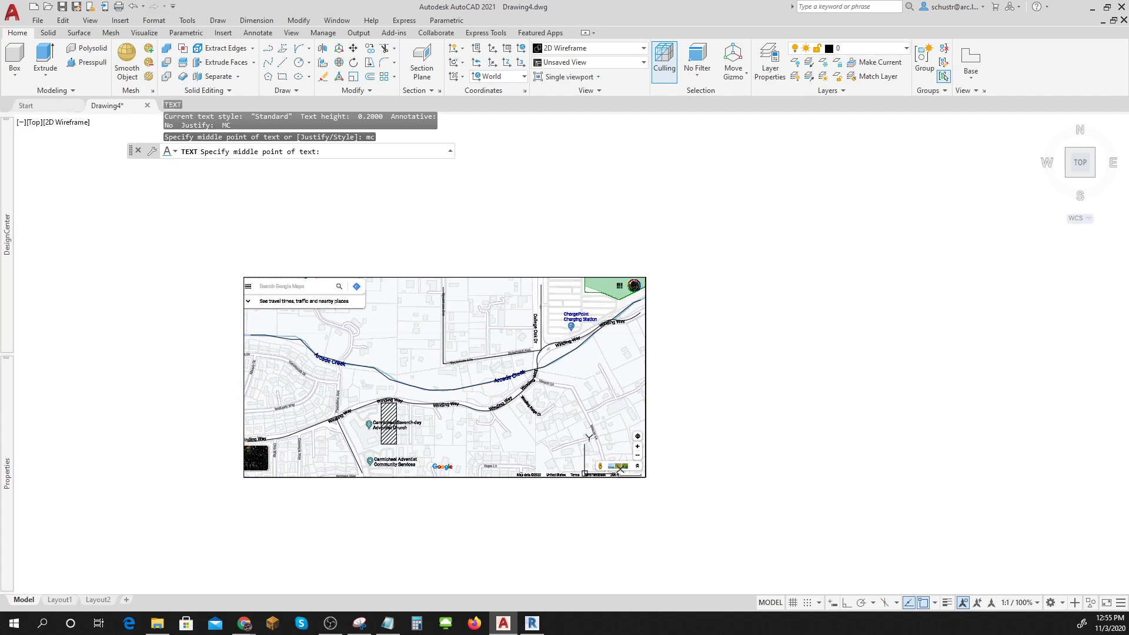
{"action": "left_click", "coordinate": [571, 321]}
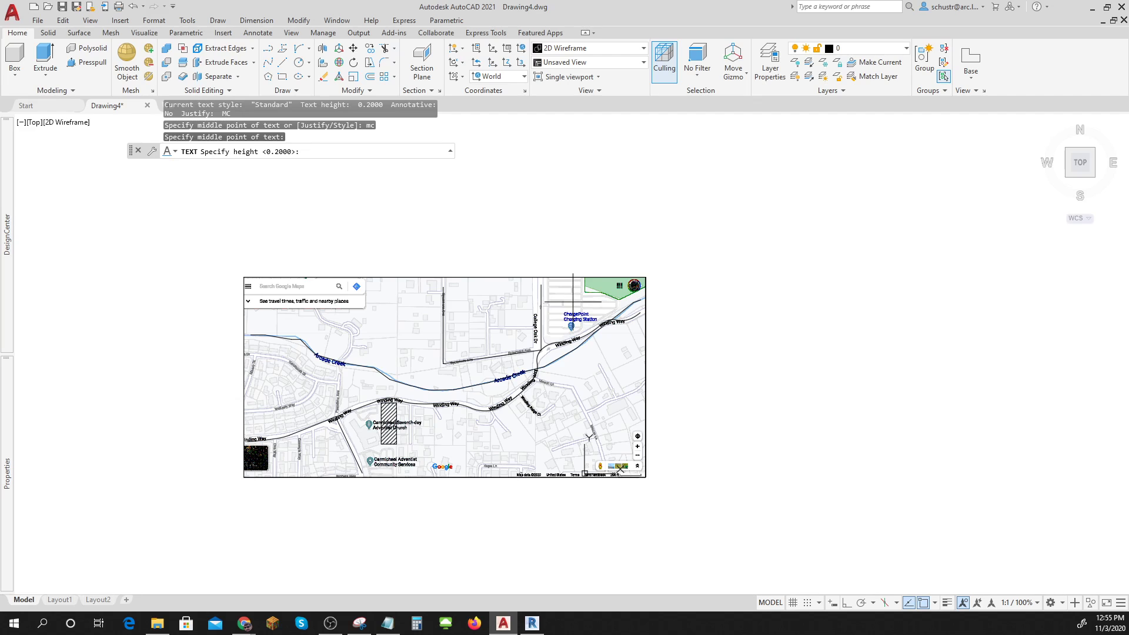
{"action": "key", "text": "Return"}
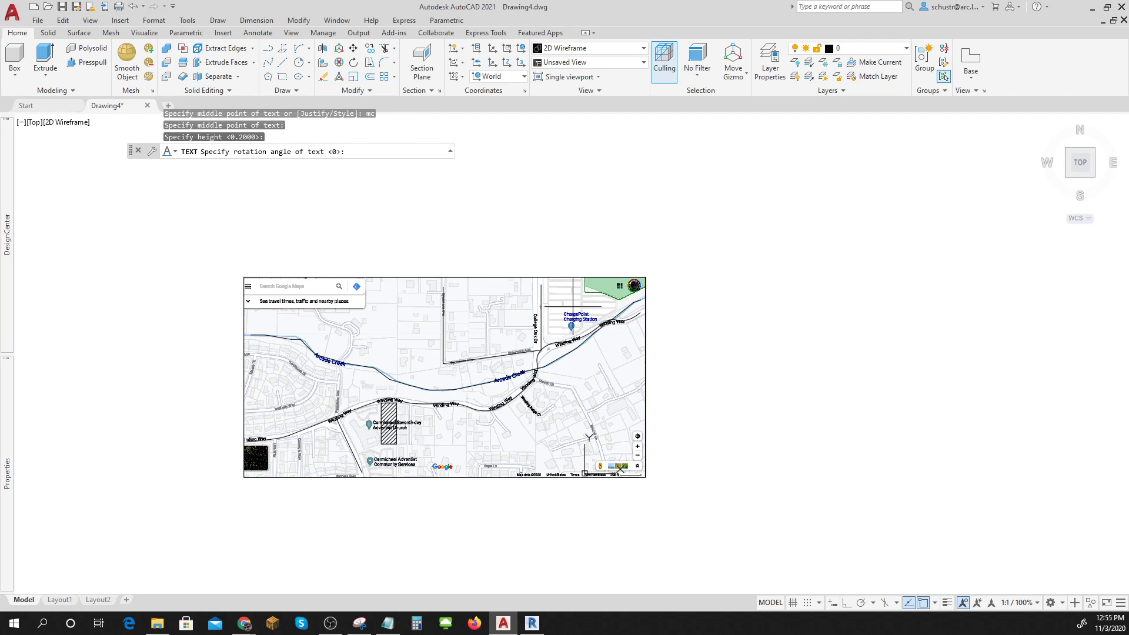
{"action": "key", "text": "Return"}
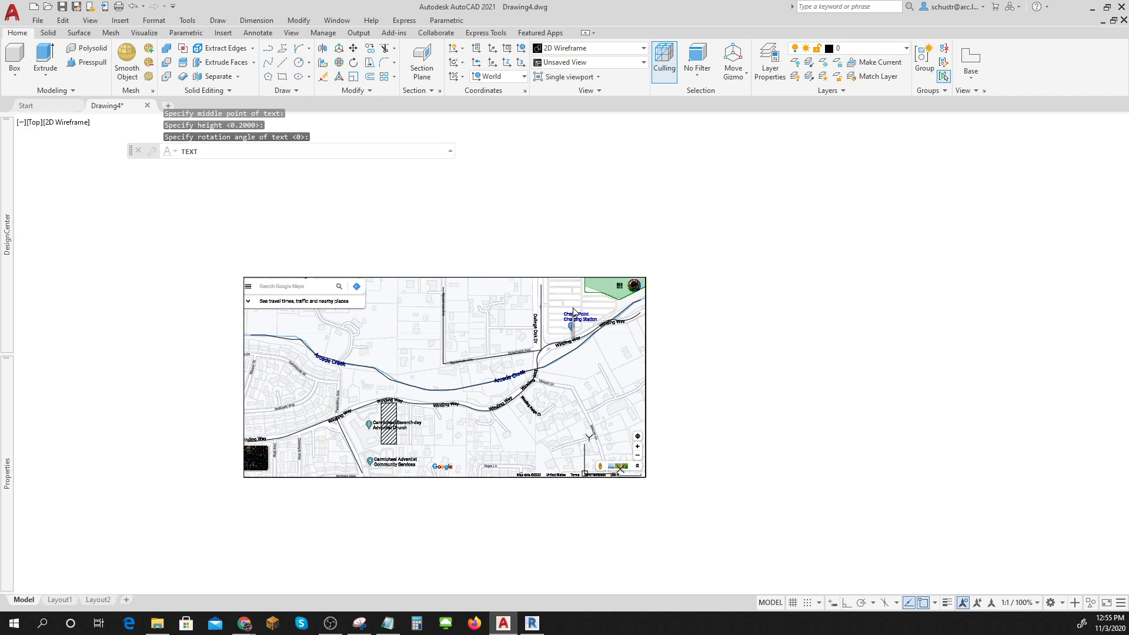
{"action": "type", "text": "ARC"}
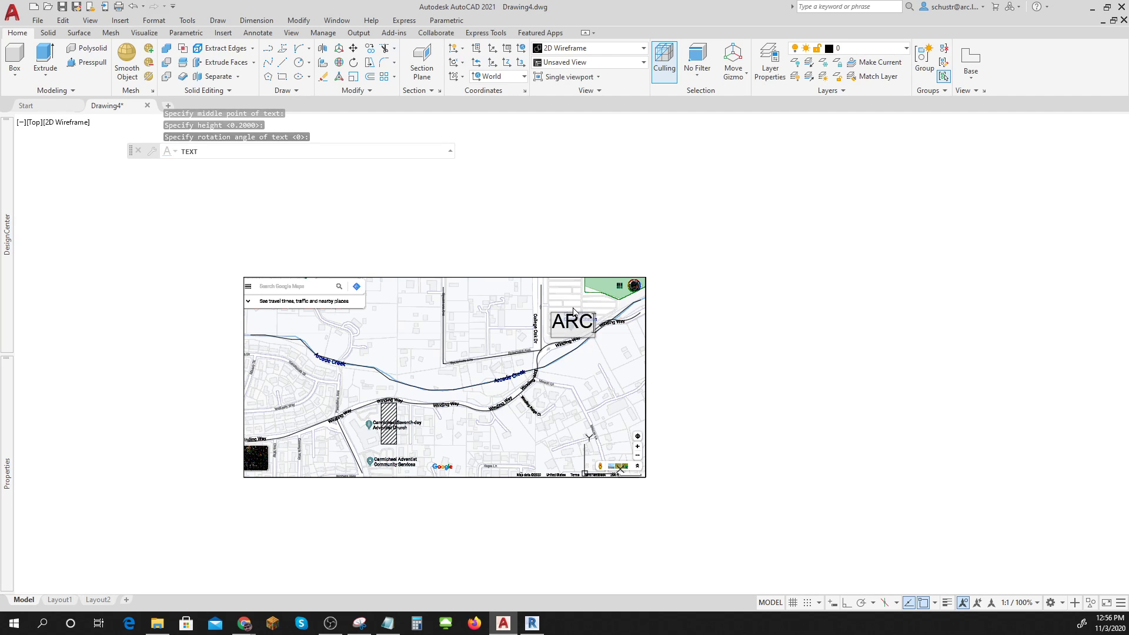
{"action": "left_click", "coordinate": [727, 370]}
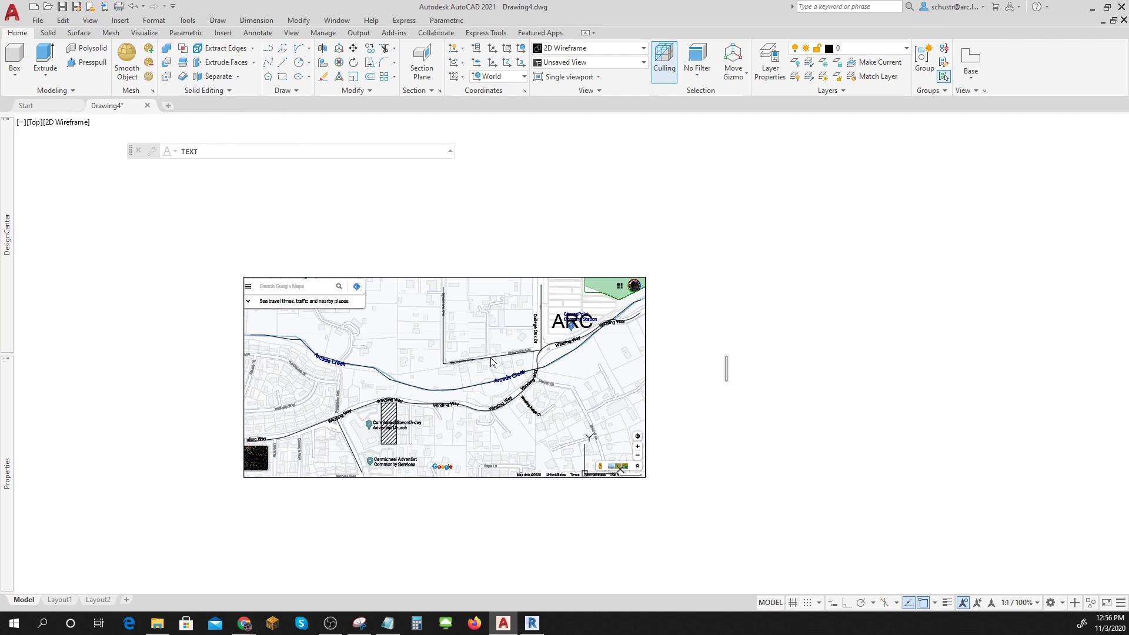
{"action": "key", "text": "Escape"}
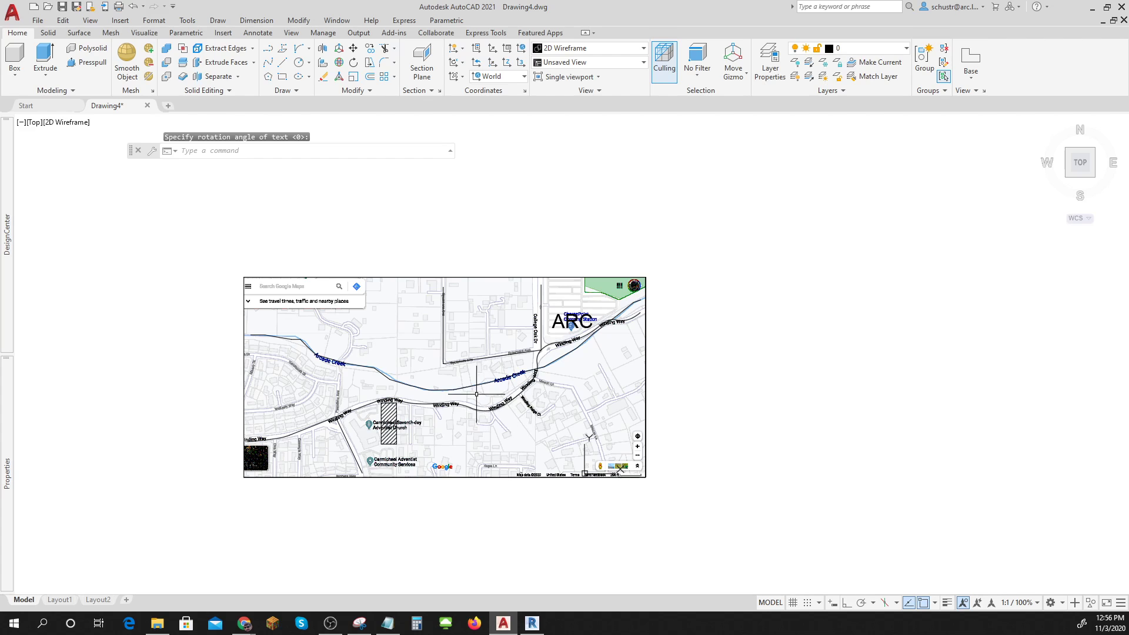
- Delete the map screenshot together with the reference line over its 200 ft scale bar
{"action": "left_click", "coordinate": [714, 505]}
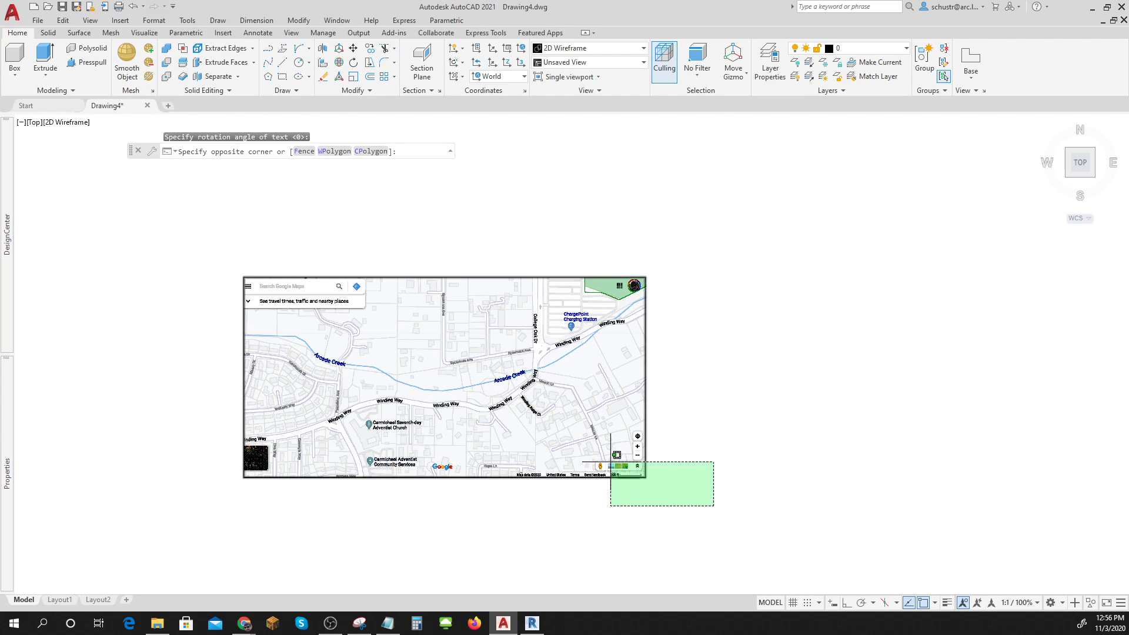
{"action": "left_click", "coordinate": [612, 462]}
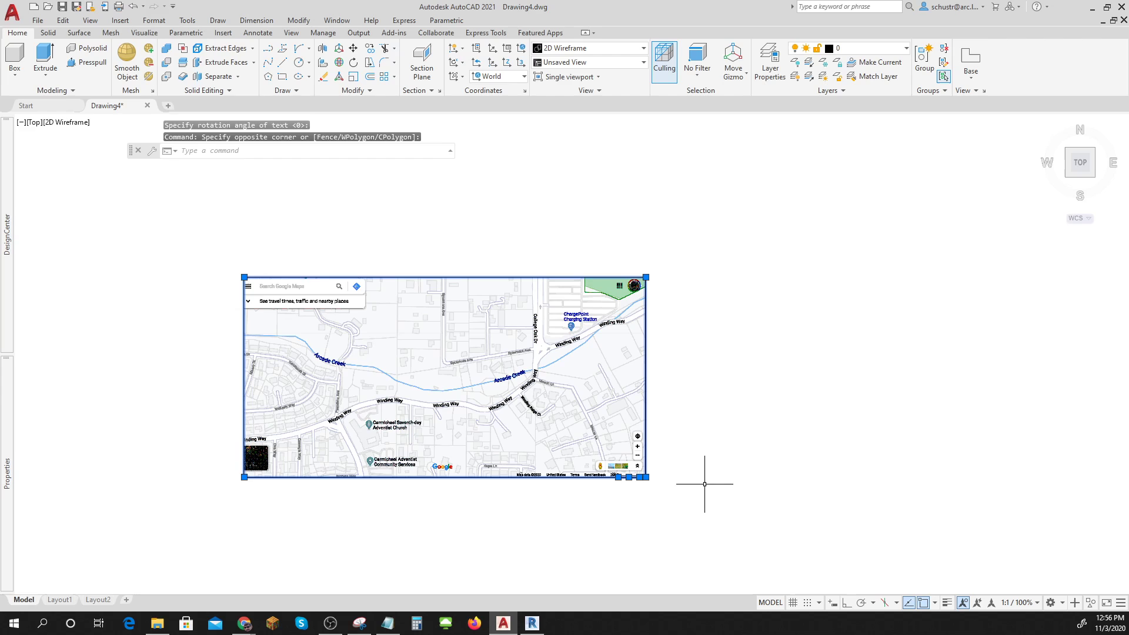
{"action": "key", "text": "Delete"}
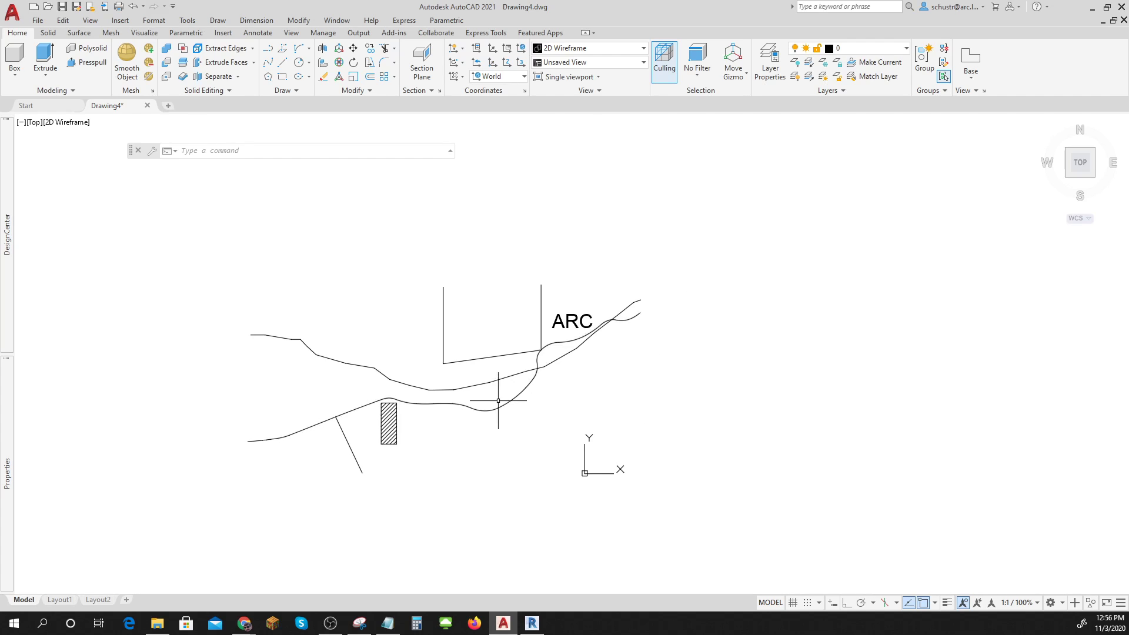
{"action": "mouse_move", "coordinate": [501, 377]}
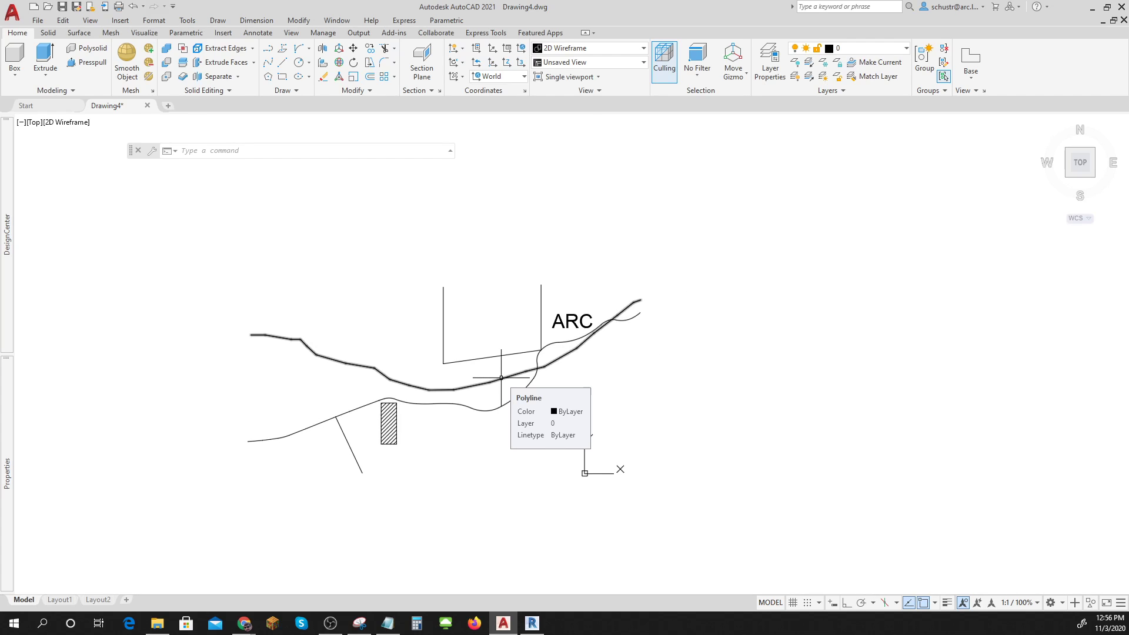